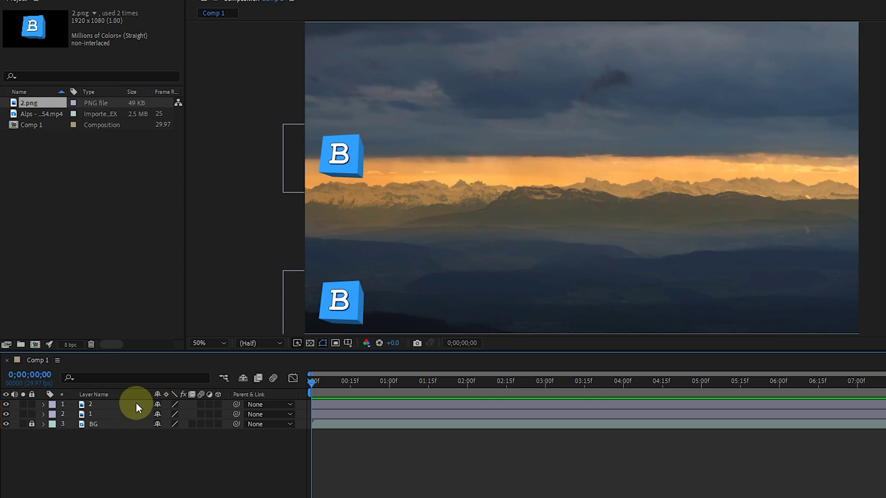
Select both logo layers and start Position keyframing at the first frame.
click(110, 415)
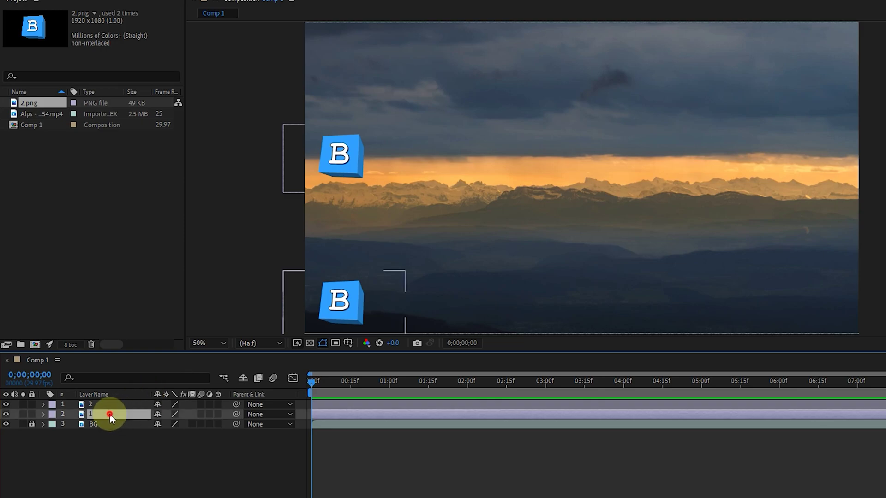
shift+click(109, 404)
key(p)
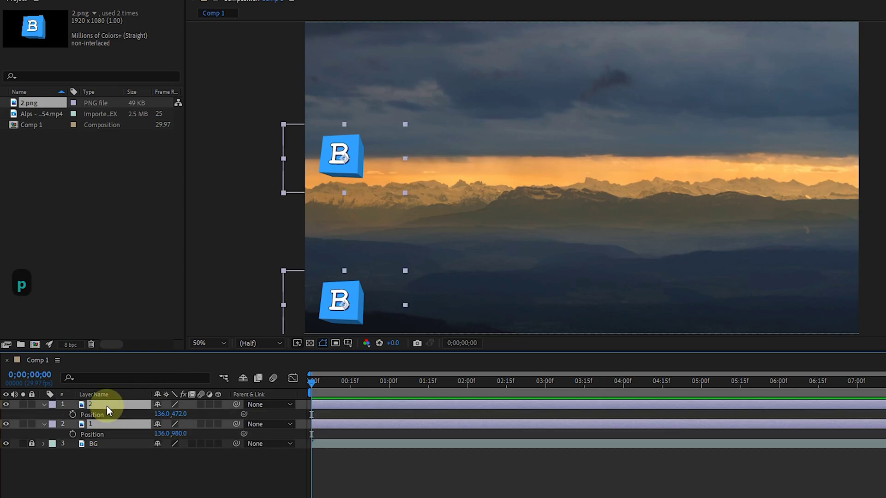
click(73, 414)
Keyframe both logos at frame centre at 1s and at the right edge at 2s.
click(389, 386)
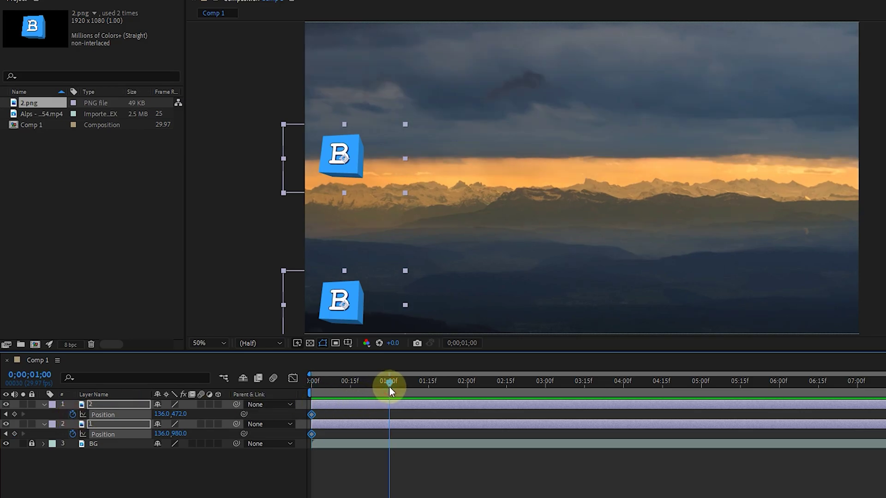
drag(386, 154, 598, 70)
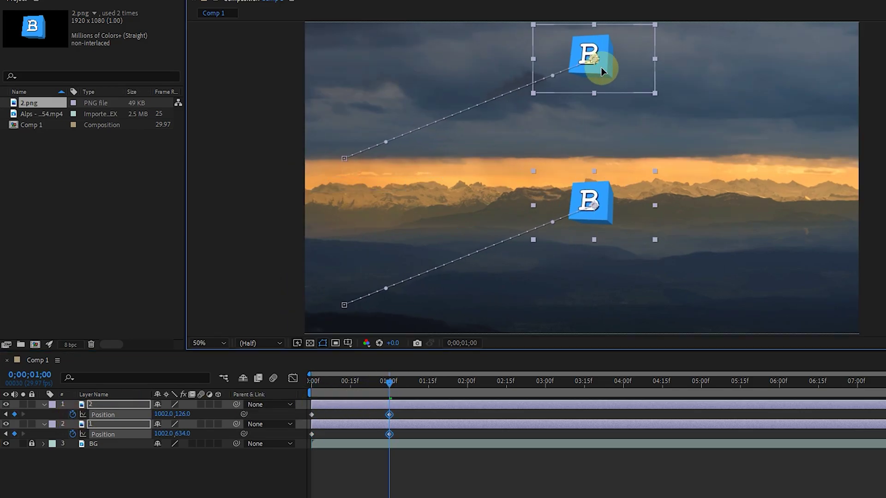
click(584, 176)
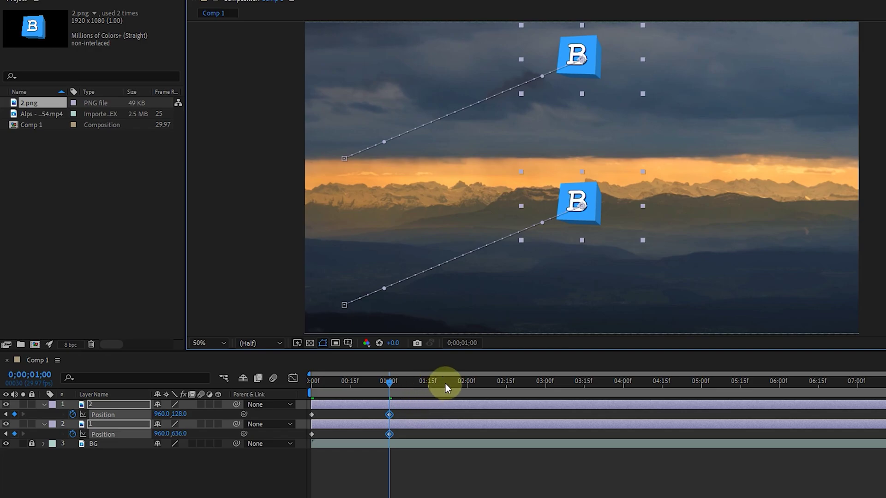
drag(446, 386, 465, 388)
mouse_move(607, 79)
mouse_down()
mouse_move(829, 155)
mouse_move(833, 165)
mouse_up()
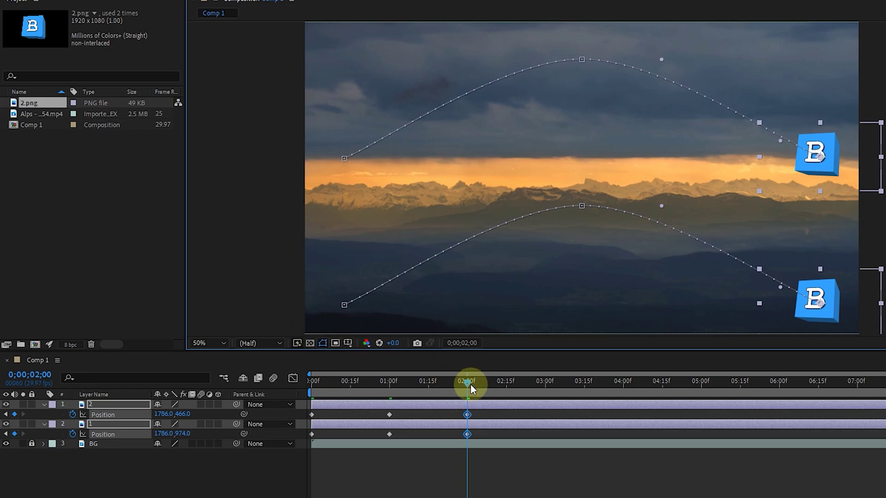
drag(468, 383, 312, 381)
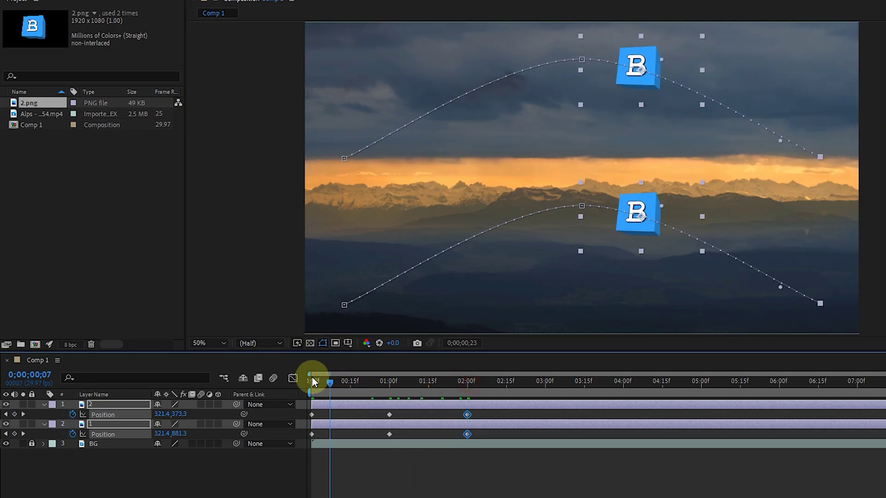
End the work area at 2:15, then play and stop a preview.
click(506, 386)
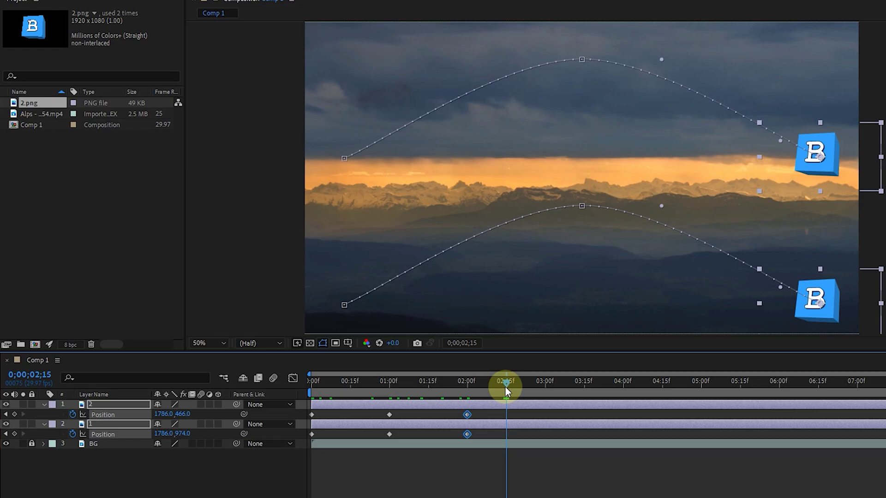
key(n)
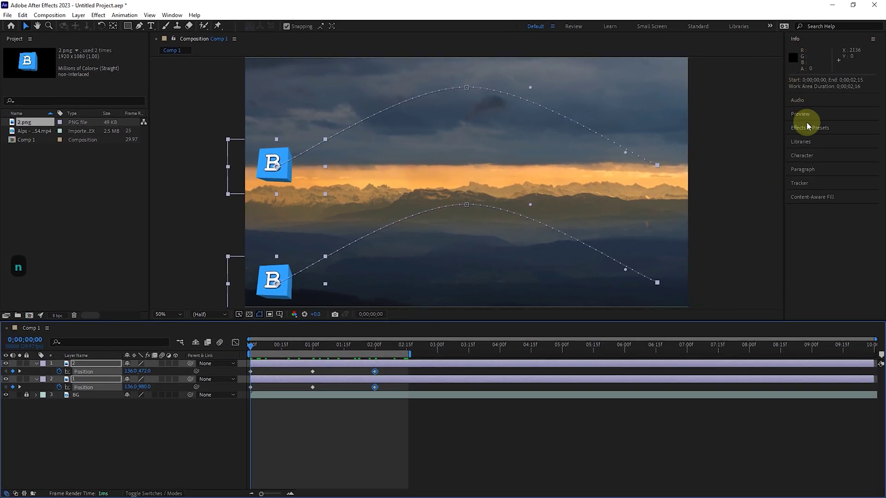
click(811, 118)
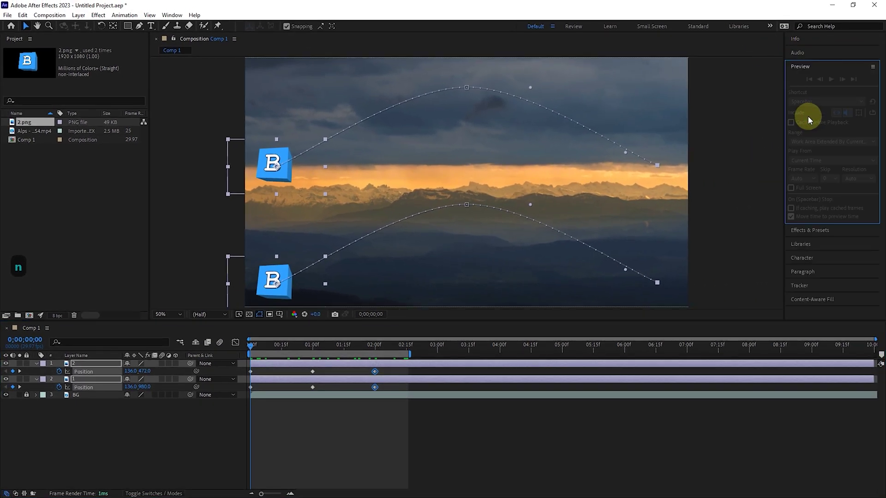
click(310, 425)
click(832, 79)
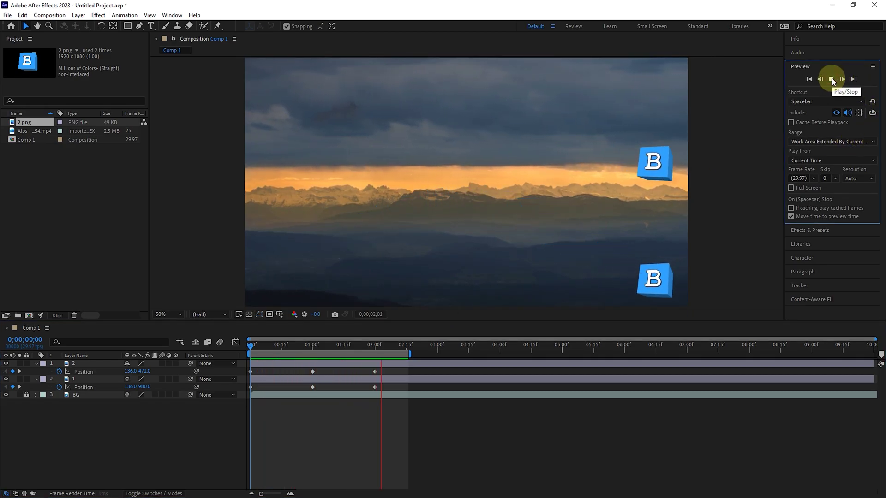
click(832, 79)
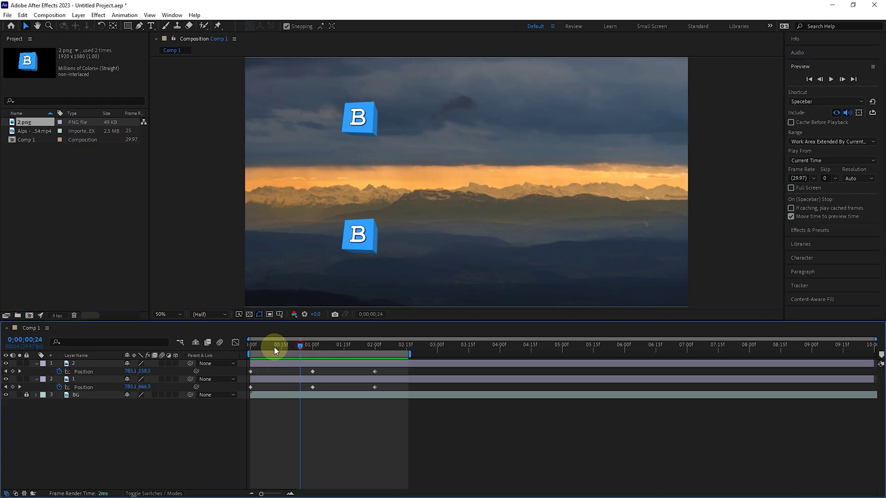
drag(306, 345, 249, 348)
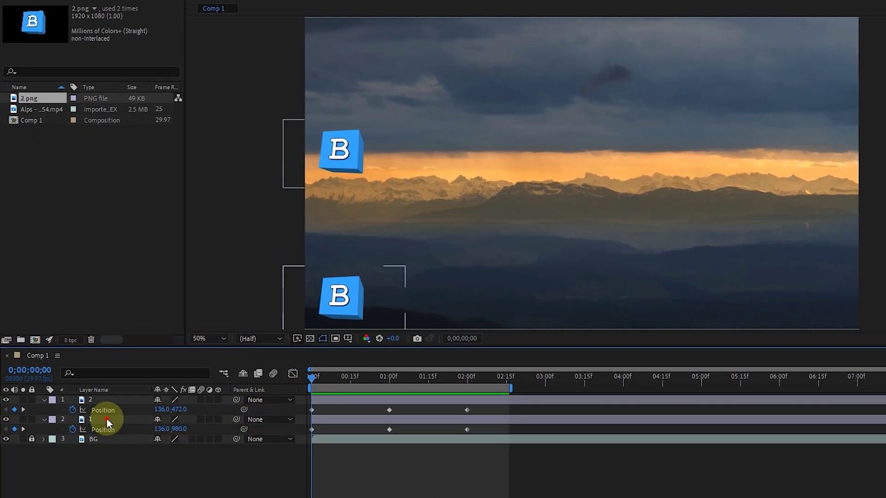
Select the bottom logo's layer to show its motion path and collapse the top logo's properties.
click(107, 421)
click(102, 400)
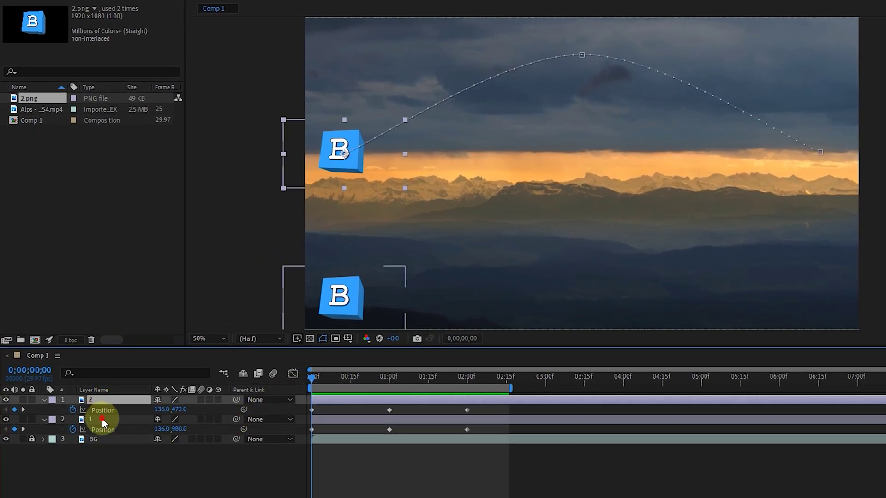
click(102, 419)
click(105, 399)
click(106, 418)
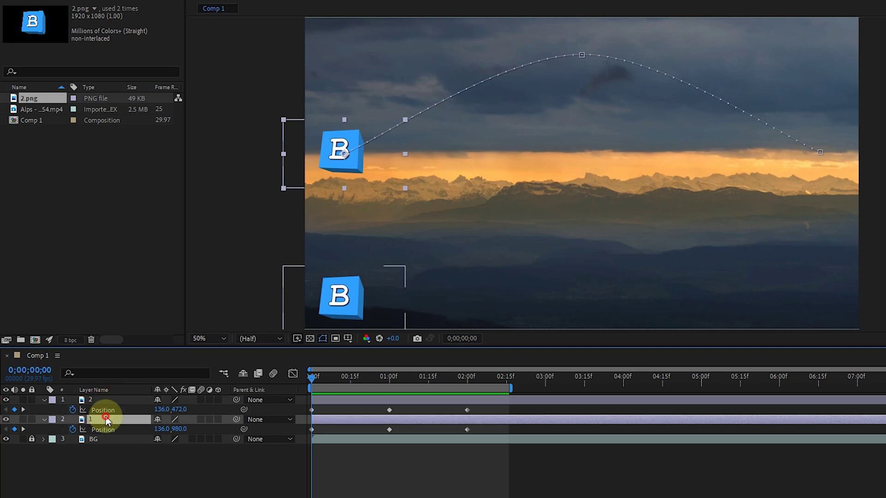
click(44, 400)
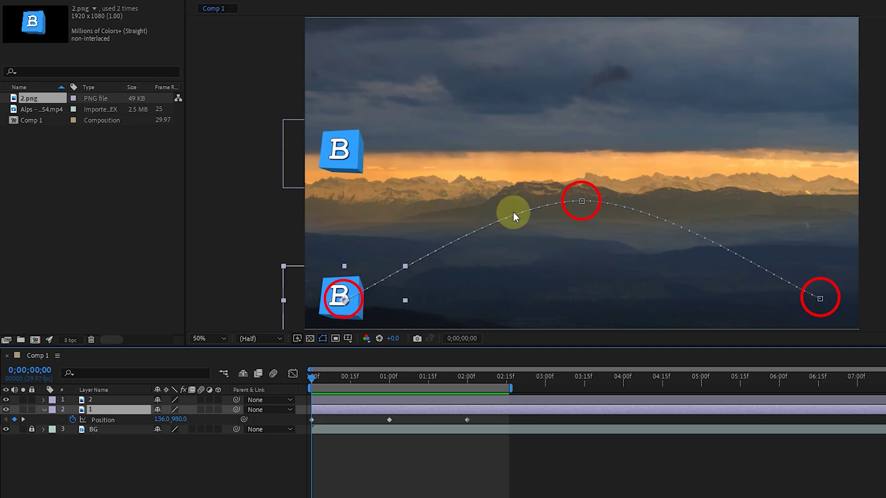
Set the bottom logo's middle Position keyframe to Linear spatial interpolation and preview it.
right_click(388, 419)
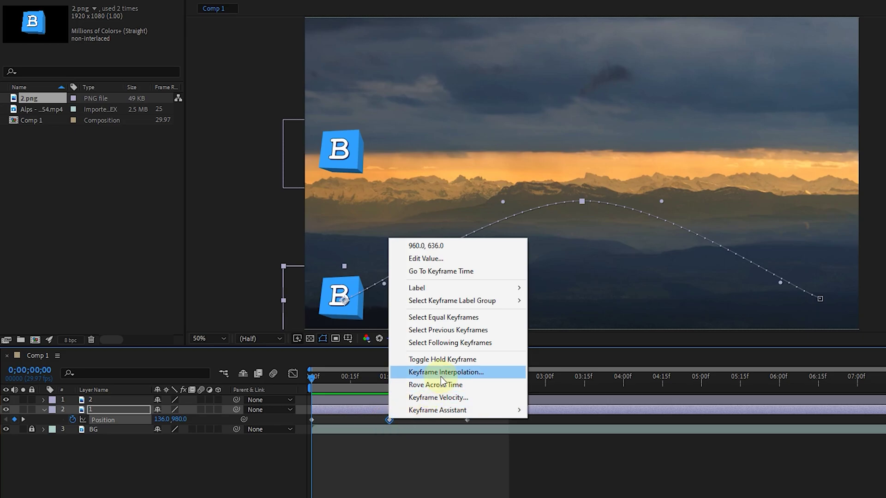
click(480, 371)
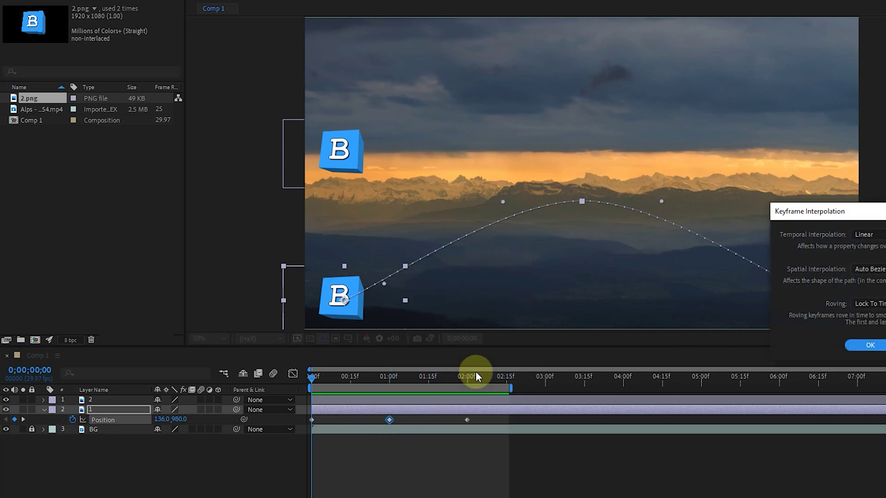
drag(833, 217, 468, 36)
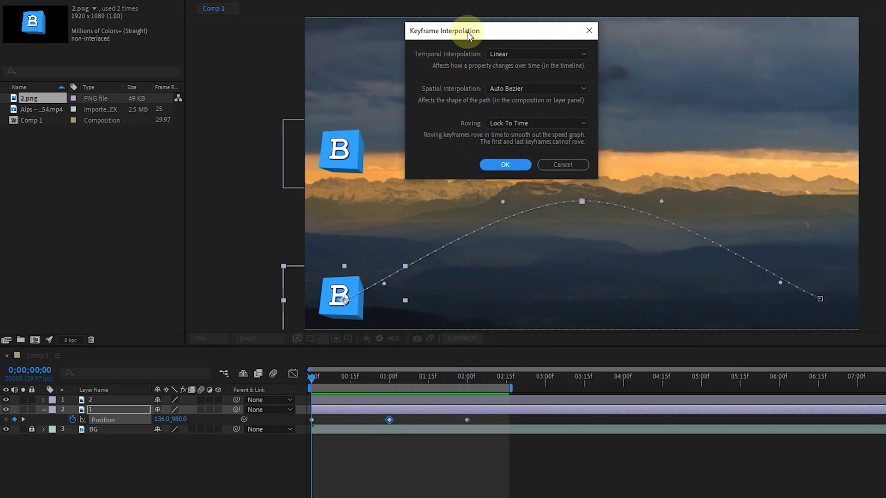
drag(471, 41, 437, 122)
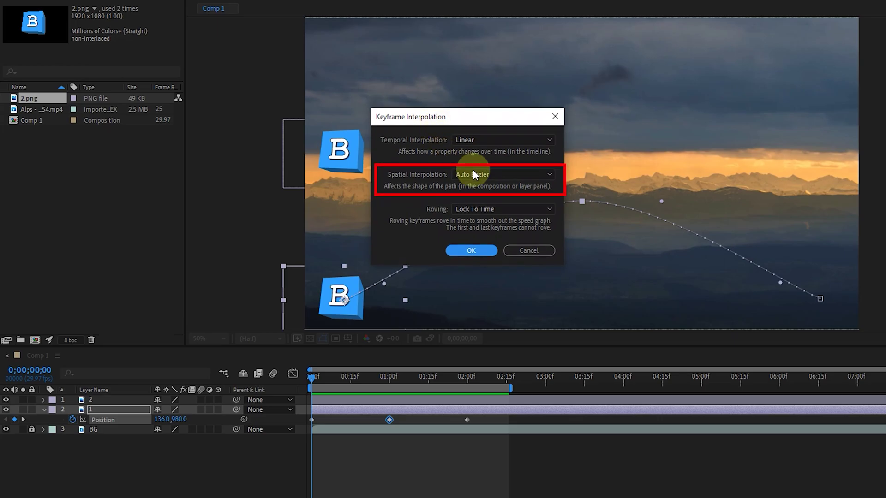
drag(487, 120, 305, 123)
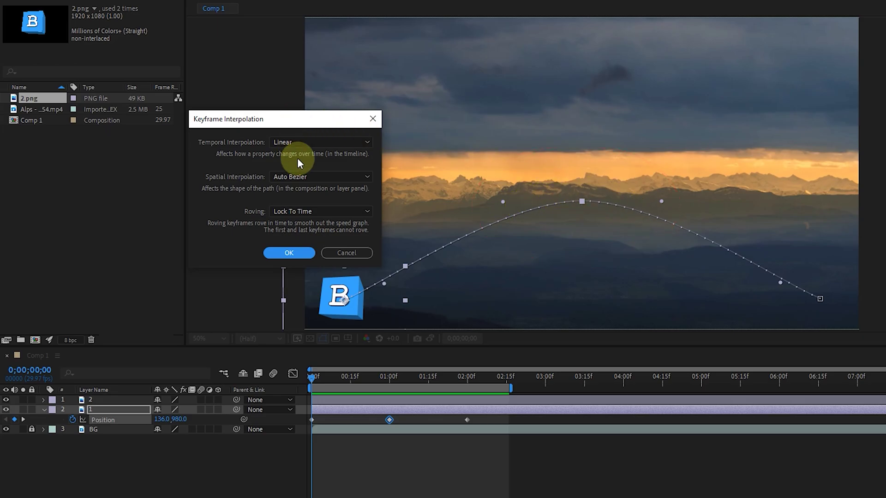
click(294, 176)
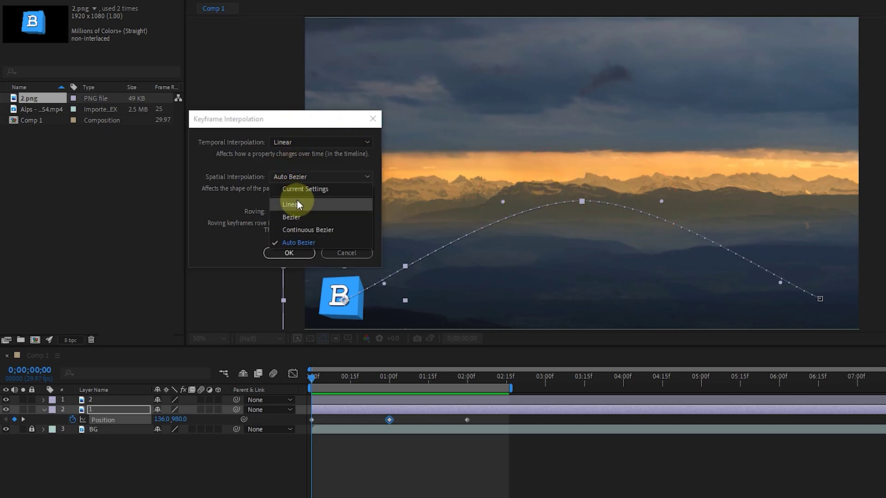
click(302, 204)
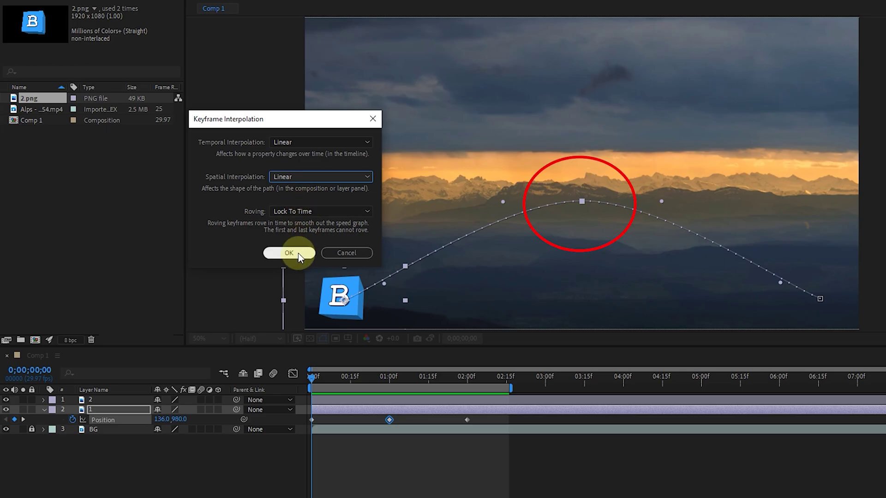
click(289, 252)
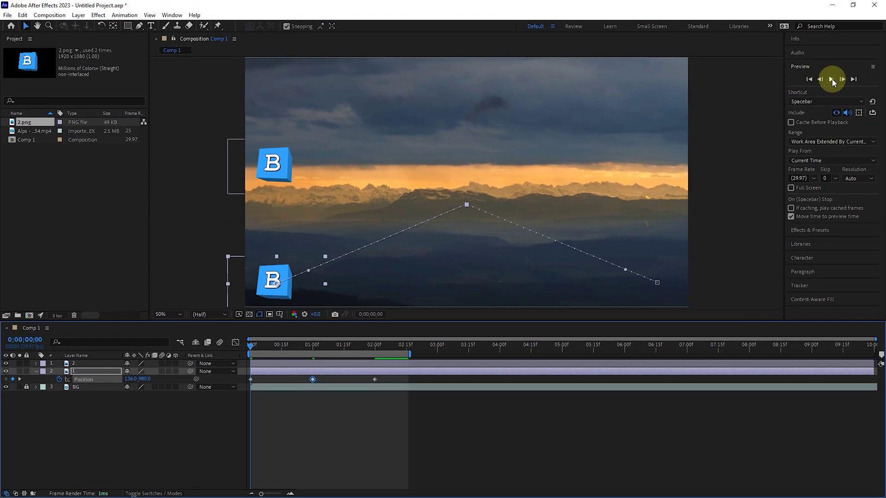
click(830, 80)
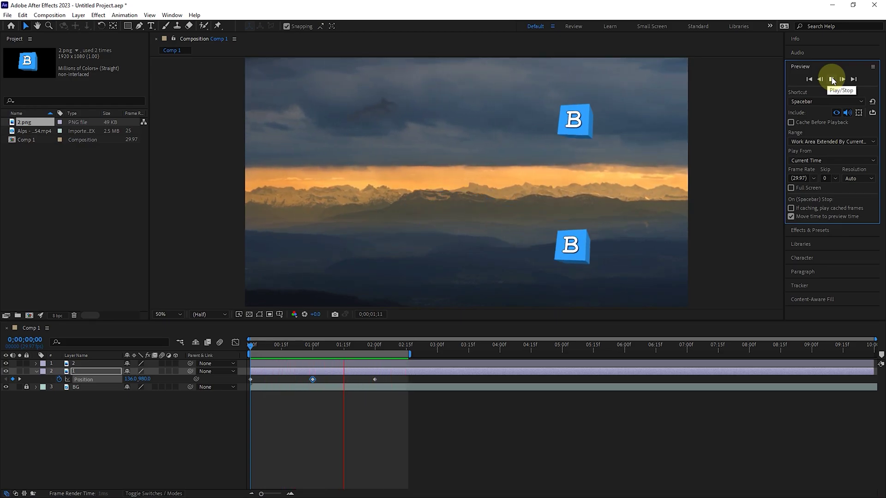
click(831, 80)
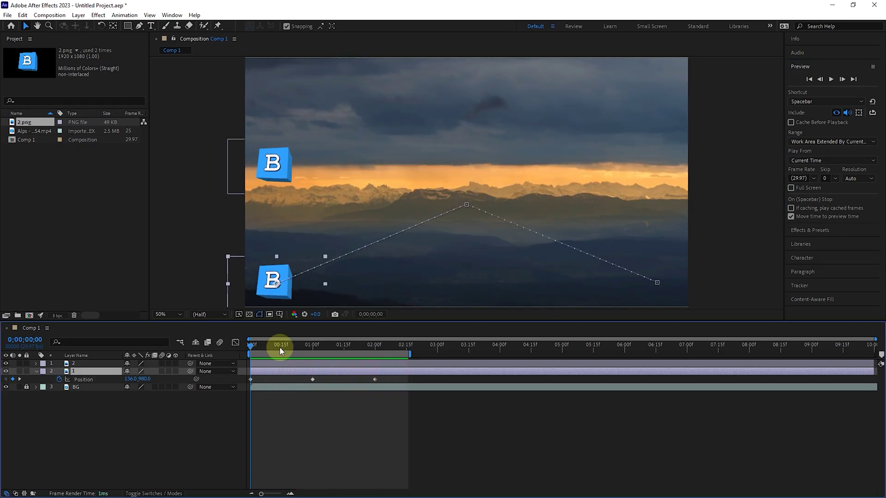
click(22, 16)
mouse_move(45, 281)
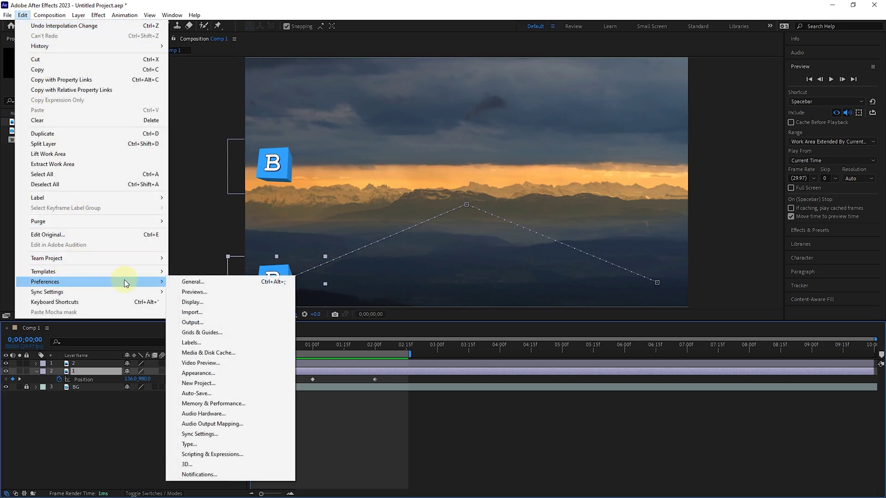
click(207, 282)
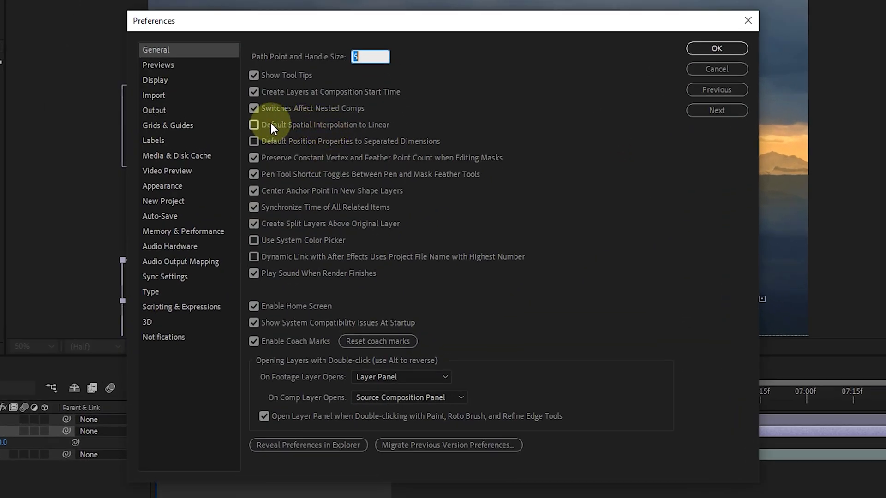
click(255, 122)
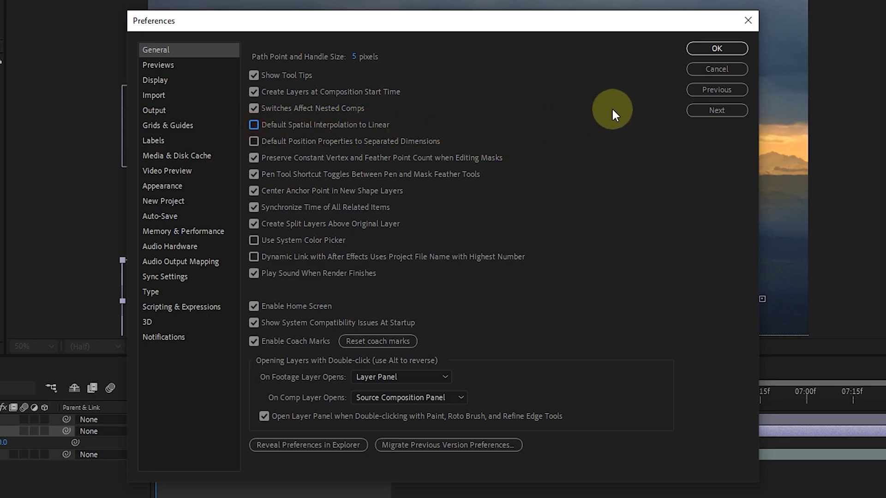
click(710, 68)
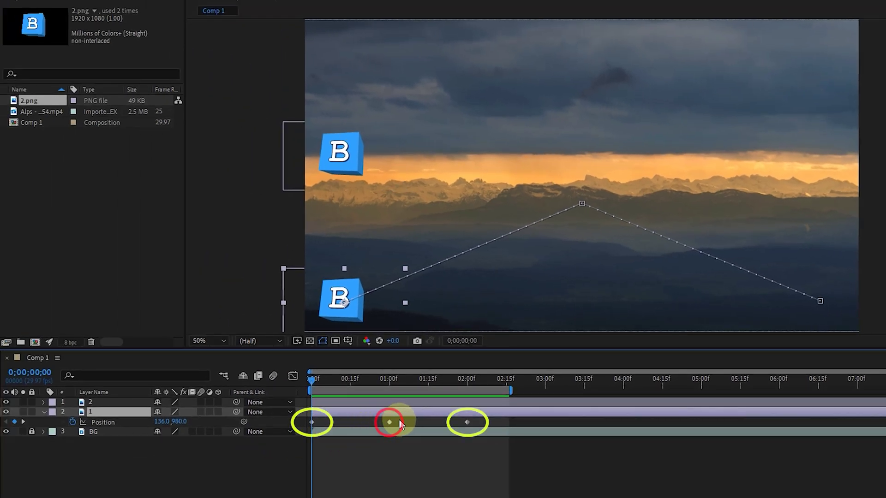
click(389, 422)
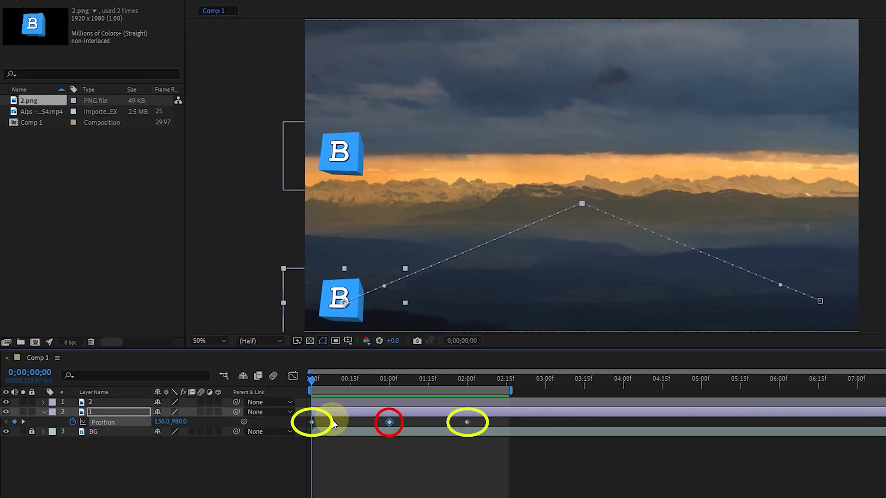
right_click(311, 422)
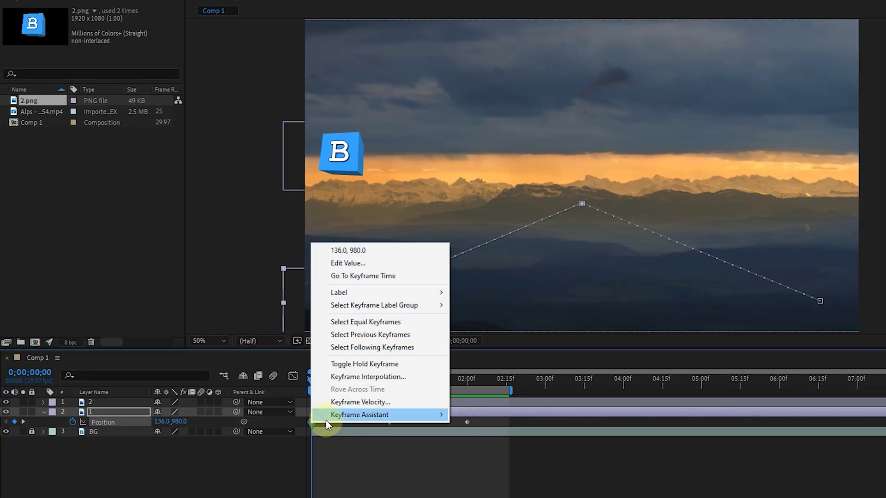
click(381, 376)
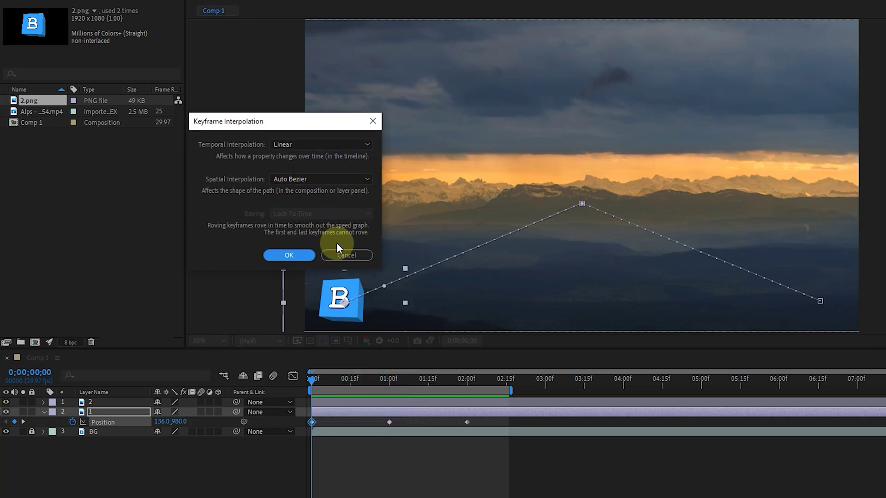
click(360, 255)
right_click(467, 423)
click(469, 376)
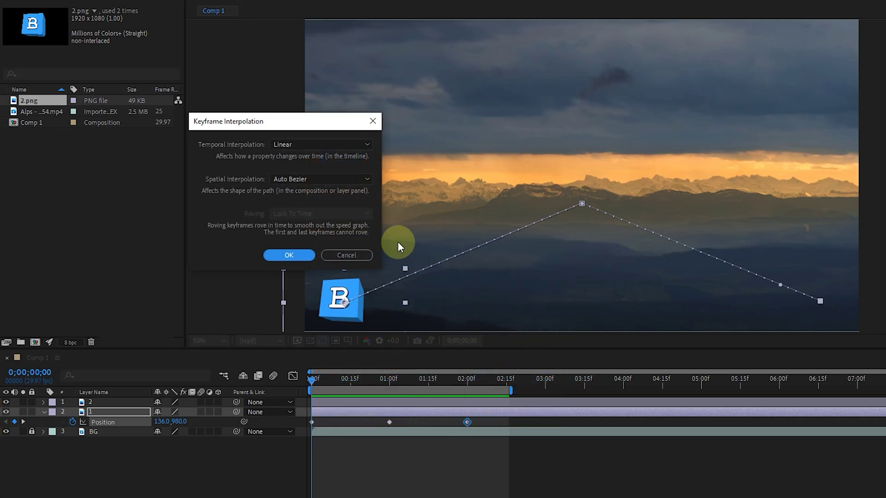
click(315, 253)
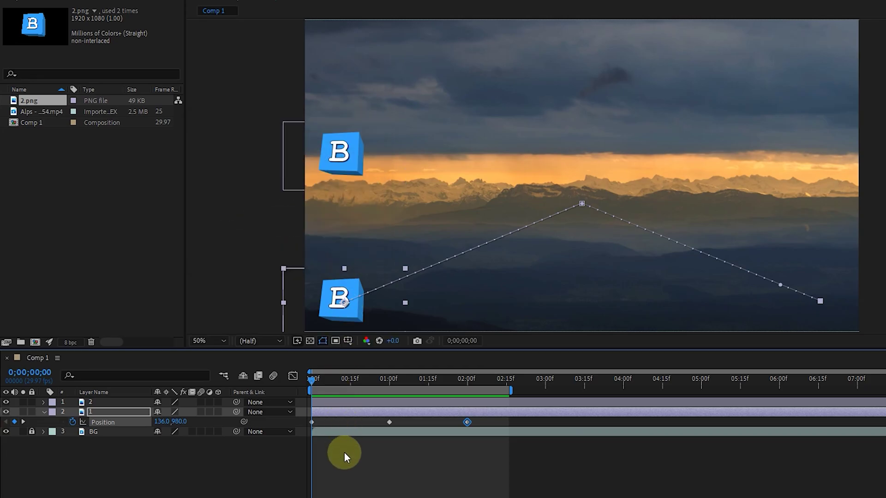
Pull a Bezier handle from the first vertex to bend the path, then check the motion.
click(312, 422)
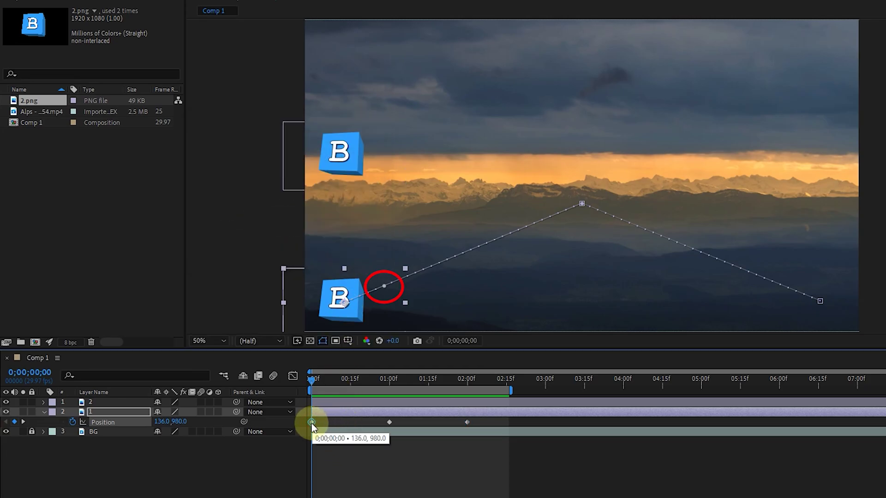
mouse_move(386, 286)
mouse_down()
mouse_move(395, 207)
mouse_move(413, 159)
mouse_up()
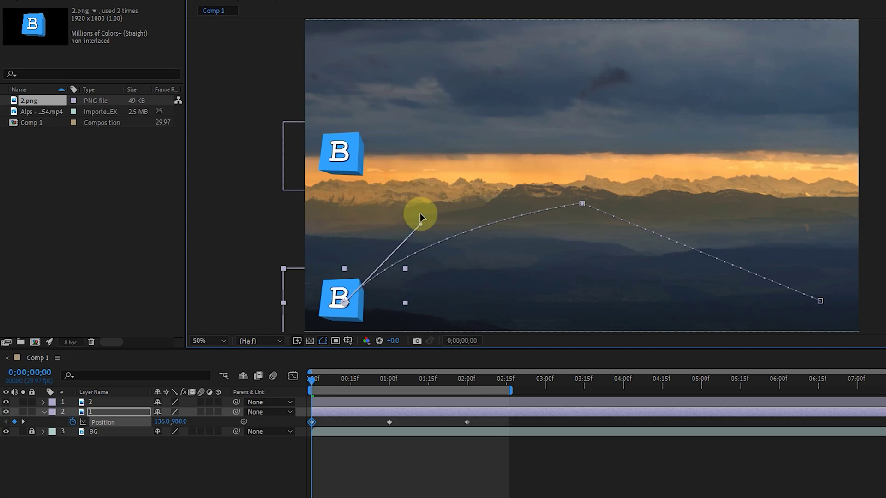
drag(316, 379, 373, 367)
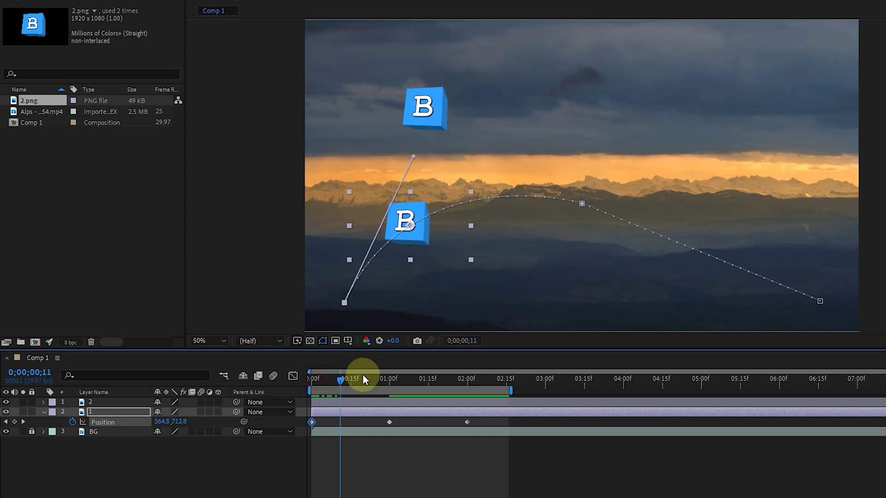
key(space)
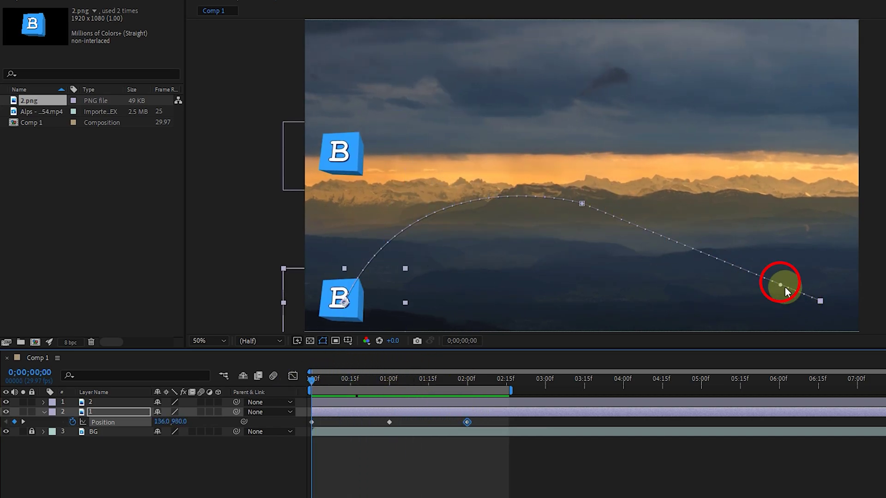
Drag the end vertex's handle high to arc the final stretch, then zoom out.
mouse_move(782, 285)
mouse_down()
mouse_move(775, 121)
mouse_move(786, 1)
mouse_up()
mouse_move(351, 382)
mouse_down()
mouse_move(389, 375)
mouse_move(311, 393)
mouse_move(372, 378)
mouse_move(467, 378)
mouse_move(381, 370)
mouse_move(301, 396)
mouse_up()
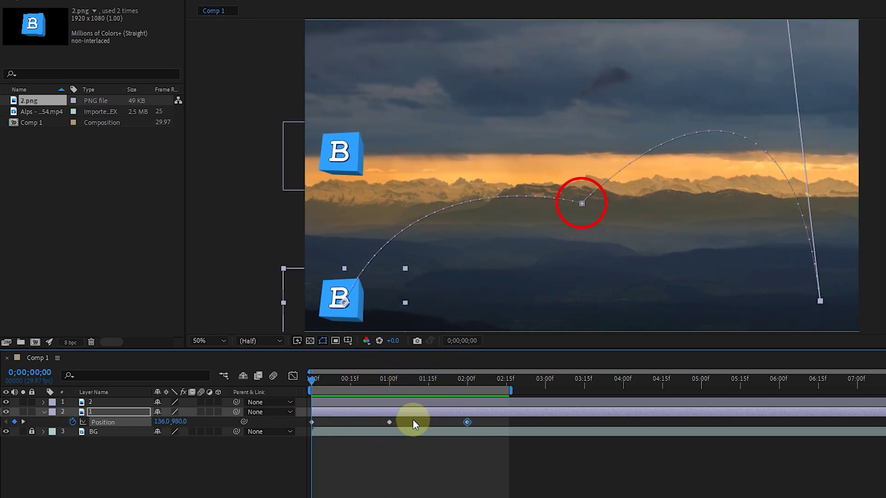
click(390, 422)
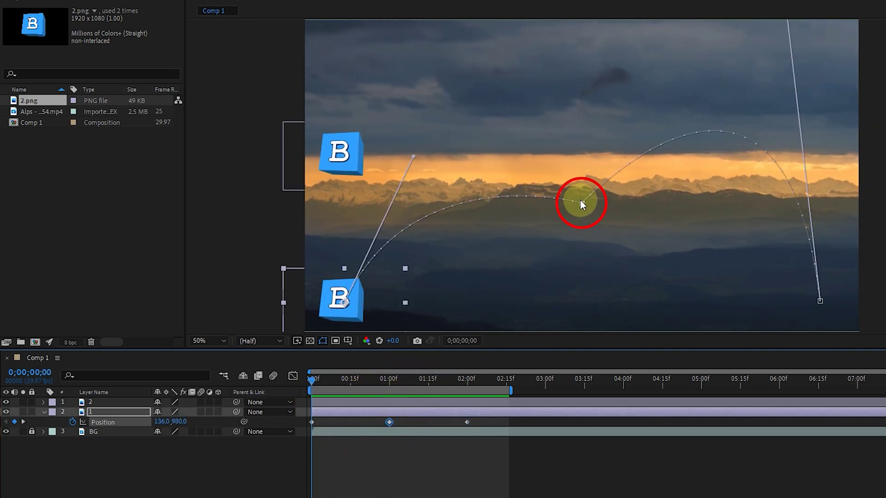
click(572, 207)
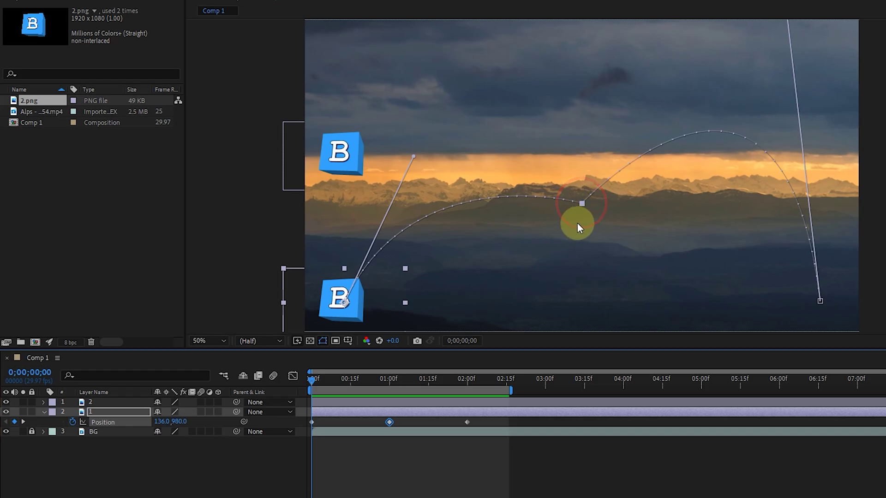
click(821, 301)
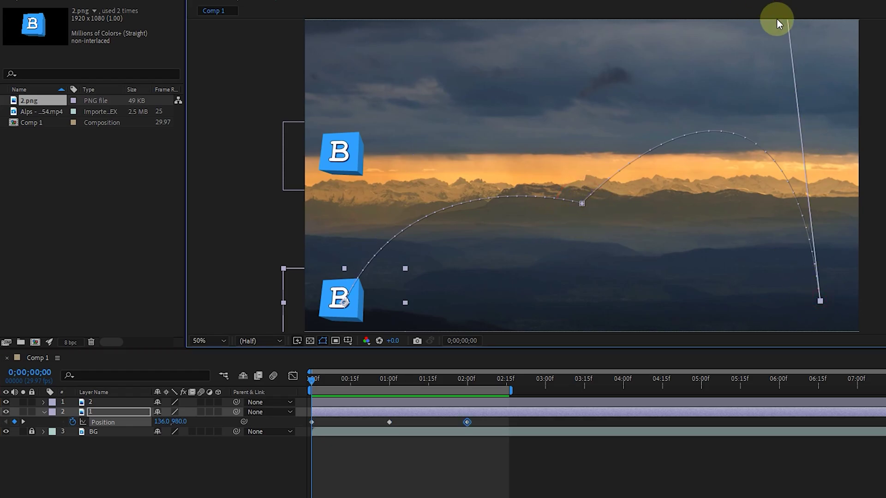
key(comma)
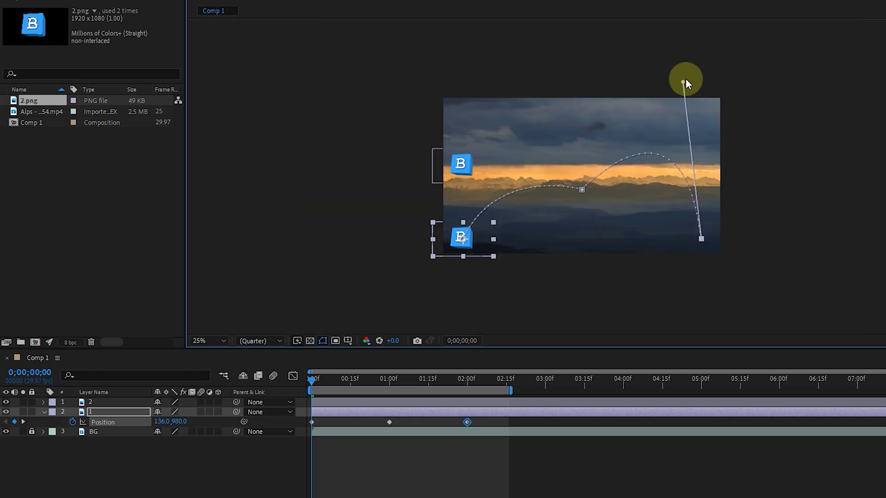
Set the middle keyframe's spatial interpolation to Bezier.
key(period)
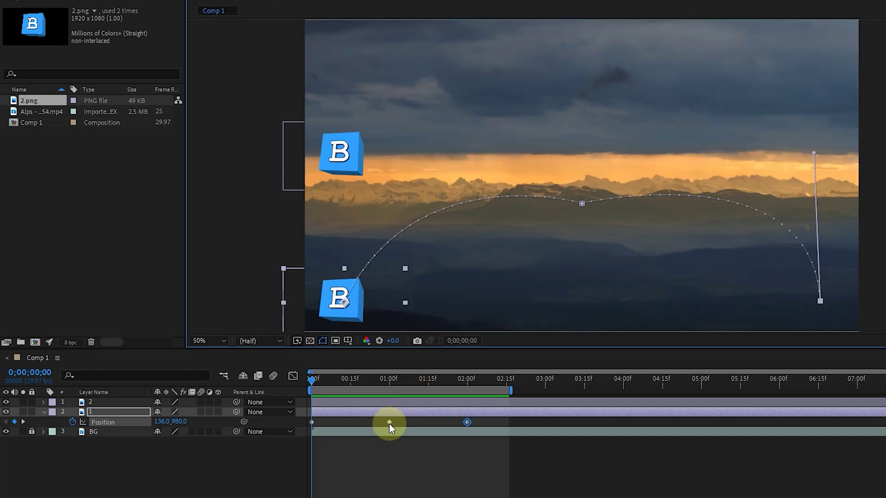
right_click(389, 422)
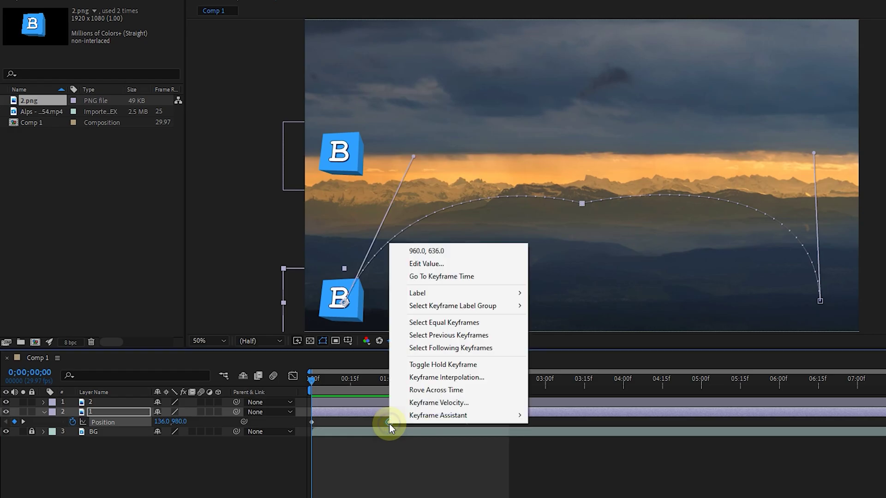
click(447, 378)
click(299, 182)
click(298, 219)
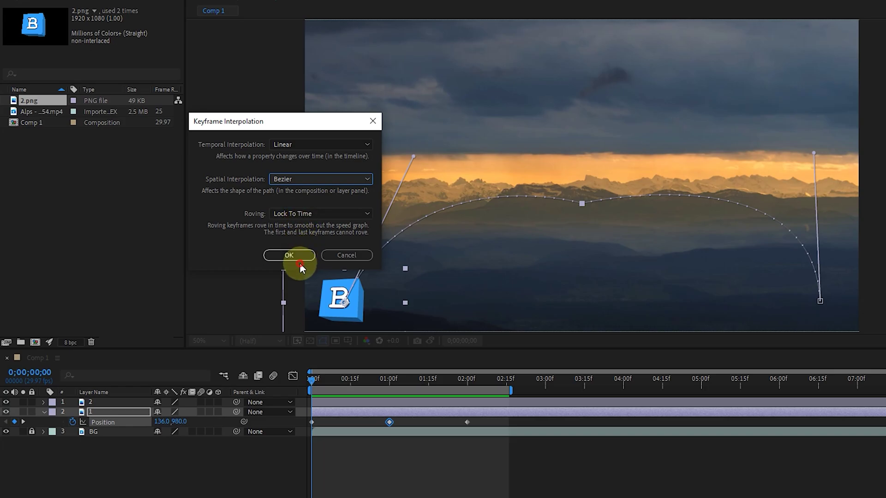
click(289, 255)
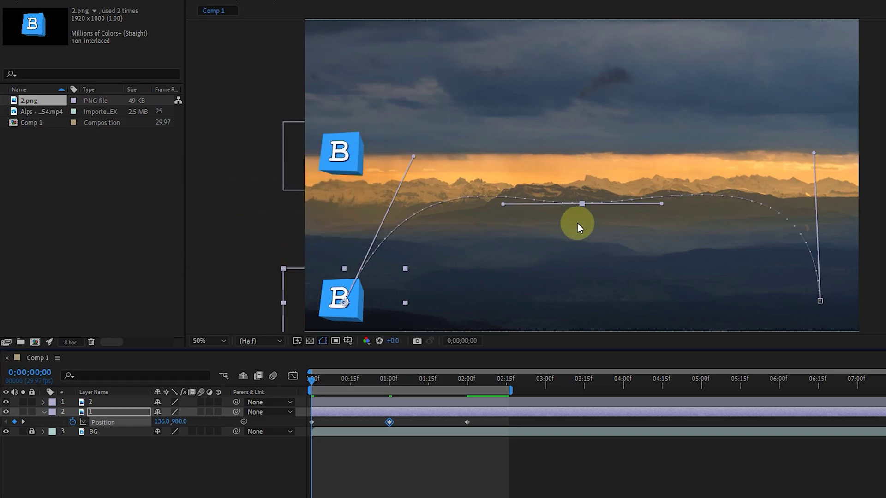
Drag the middle point's two handles separately into a high arc and low dip.
mouse_move(503, 204)
mouse_down()
mouse_move(509, 33)
mouse_move(536, 182)
mouse_up()
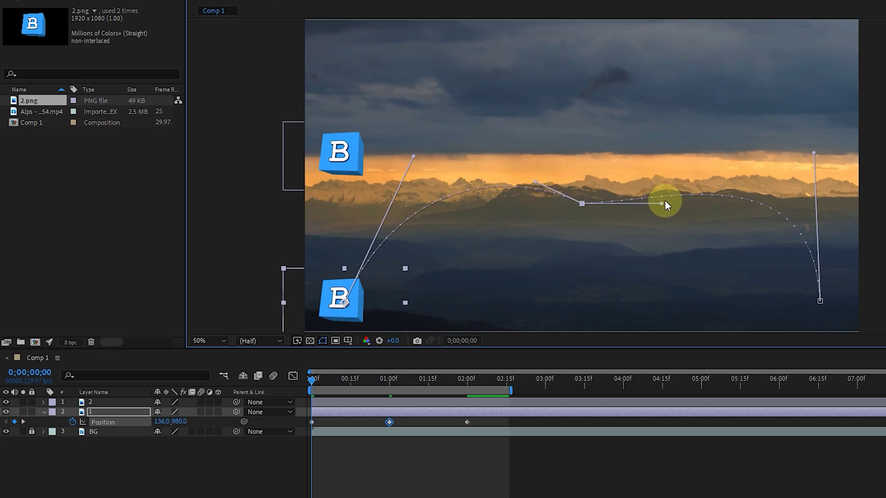
drag(663, 204, 500, 320)
drag(536, 182, 563, 111)
mouse_move(320, 384)
mouse_down()
mouse_move(434, 372)
mouse_move(315, 357)
mouse_move(493, 350)
mouse_move(312, 339)
mouse_up()
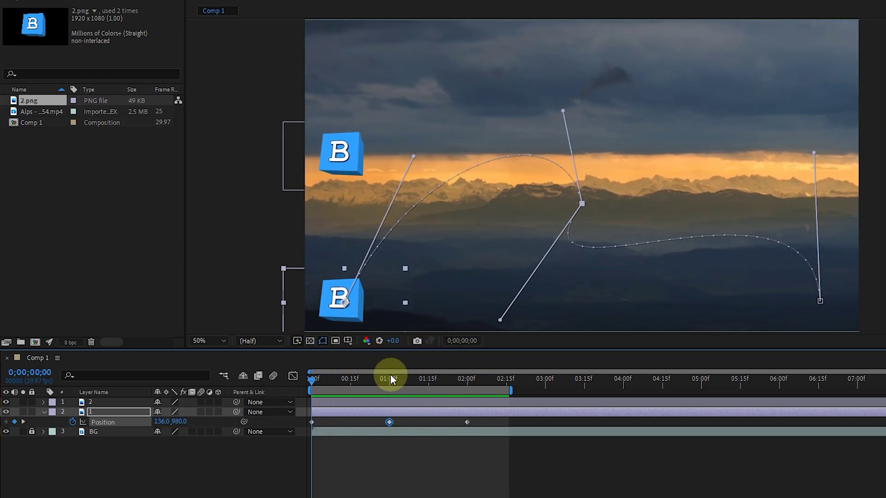
Try Auto Bezier on the middle keyframe and drag its handle to reshape the curve.
right_click(390, 422)
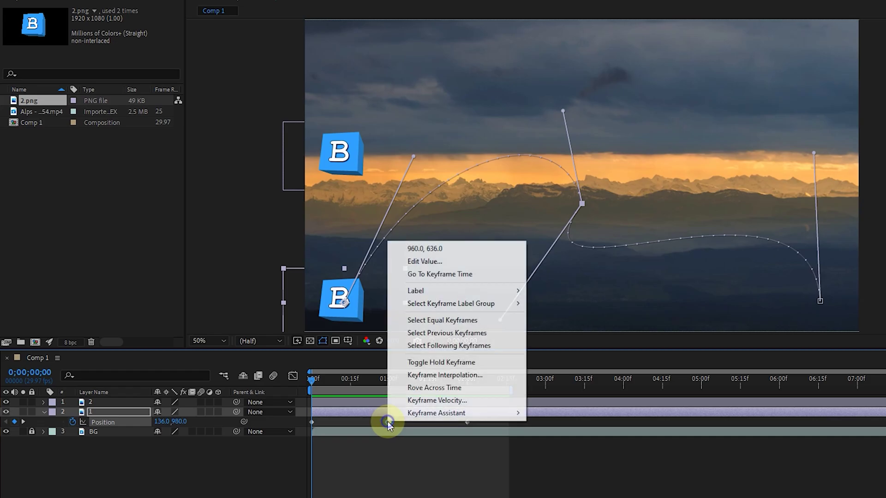
click(457, 375)
click(298, 178)
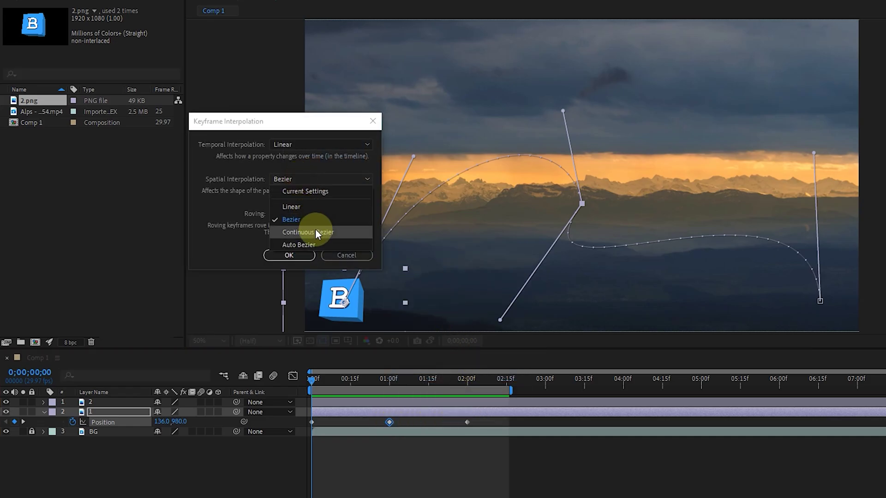
click(302, 243)
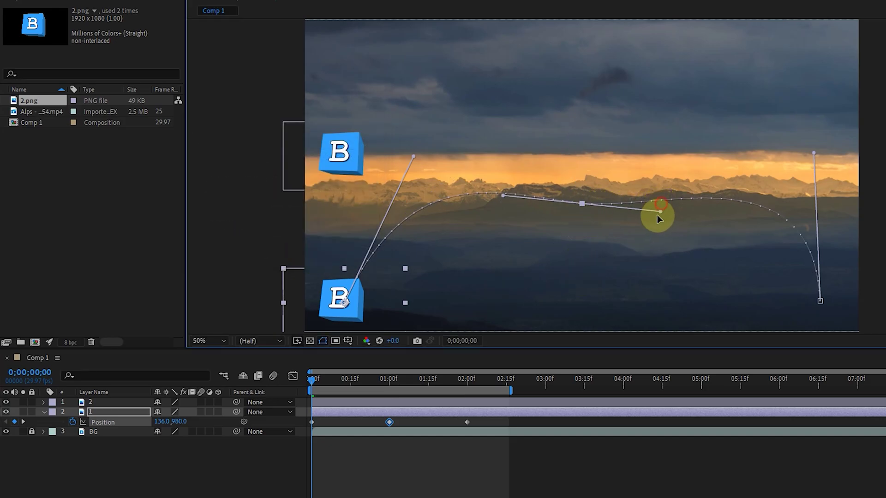
mouse_move(658, 219)
mouse_down()
mouse_move(475, 259)
mouse_move(605, 289)
mouse_move(542, 311)
mouse_move(562, 263)
mouse_move(663, 185)
mouse_move(649, 76)
mouse_up()
mouse_move(314, 378)
mouse_down()
mouse_move(474, 373)
mouse_move(414, 364)
mouse_move(303, 369)
mouse_up()
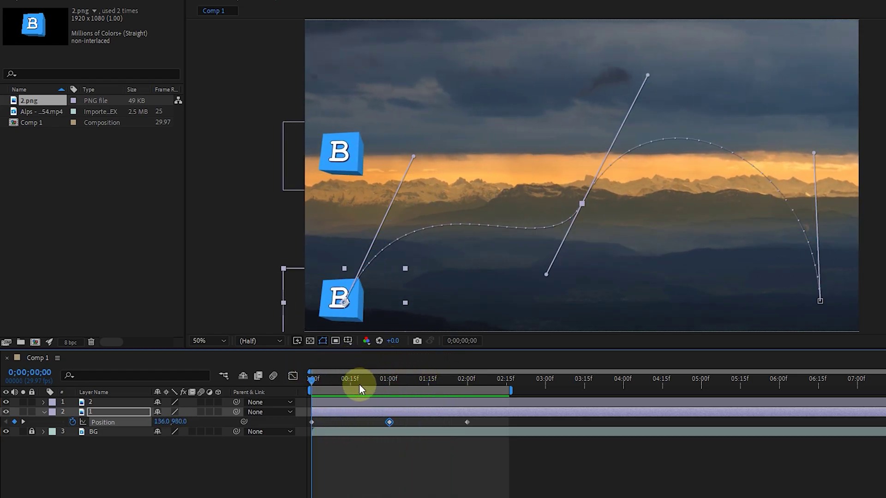
Marquee-select all three Position keyframes and set their spatial interpolation to Auto Bezier.
drag(488, 420, 309, 428)
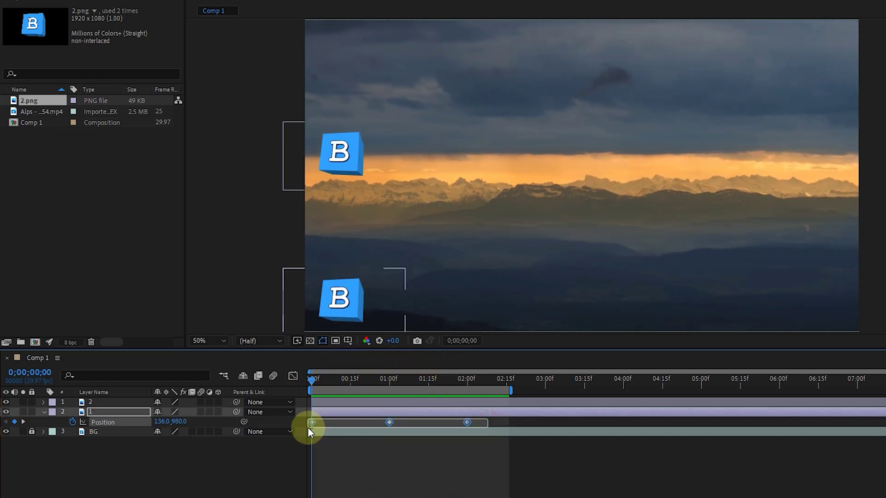
right_click(389, 422)
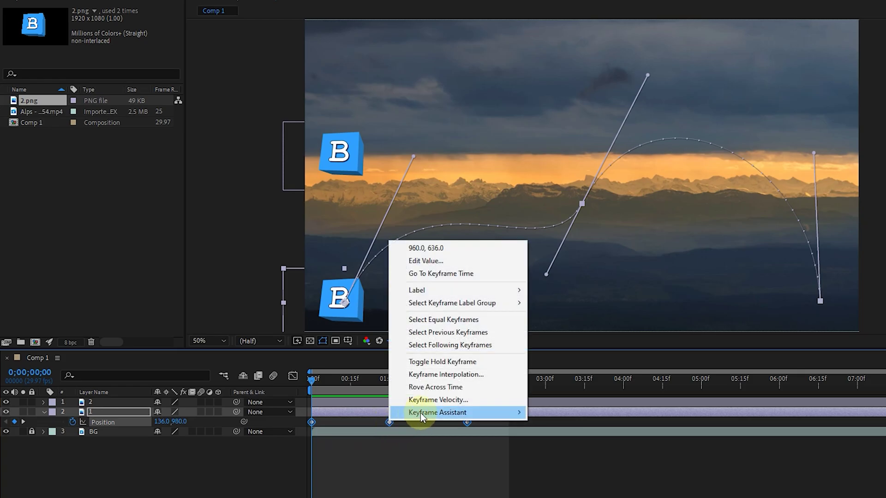
click(443, 372)
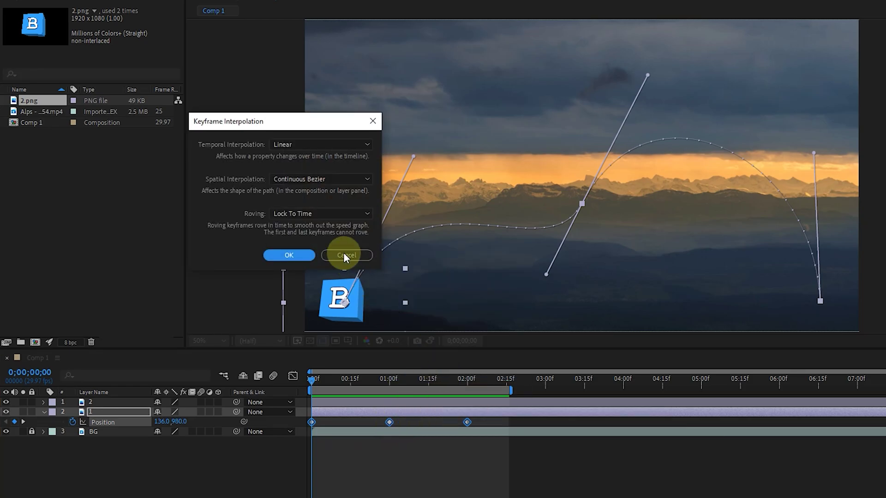
click(290, 179)
click(297, 247)
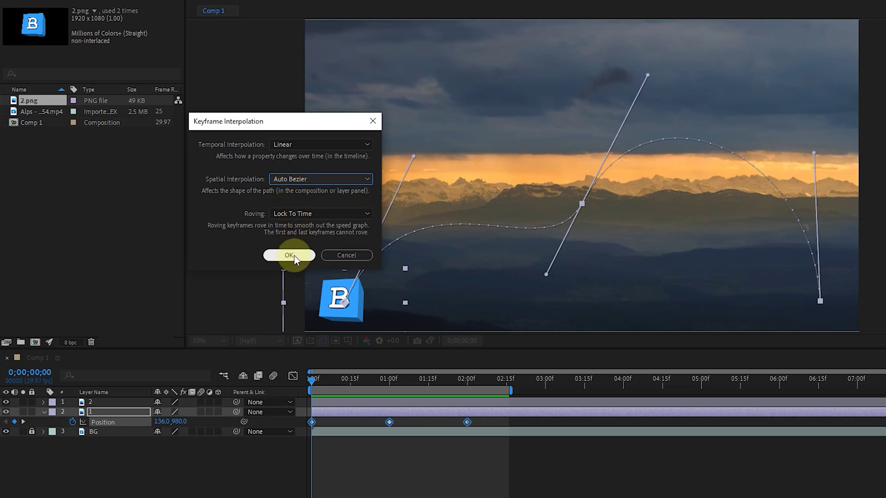
click(290, 255)
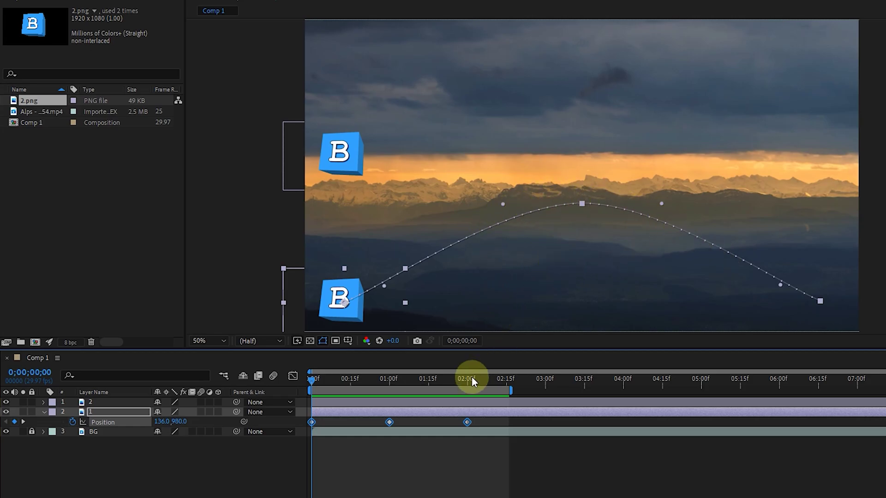
Try Continuous Bezier on the middle keyframe, tilt its tangent, then undo the edit.
right_click(389, 422)
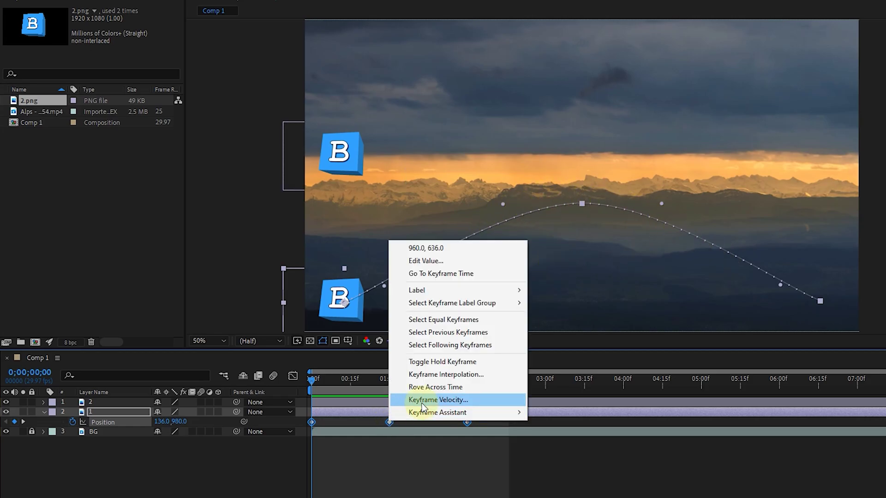
click(455, 375)
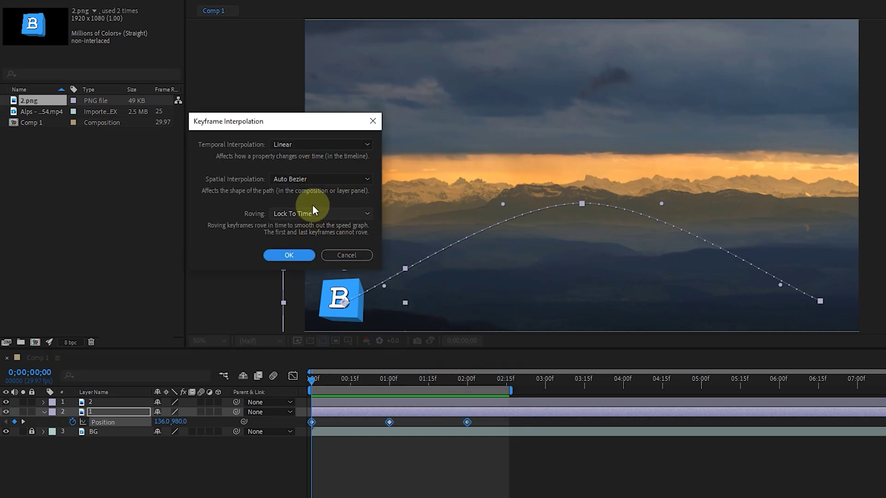
click(316, 178)
click(319, 234)
click(296, 255)
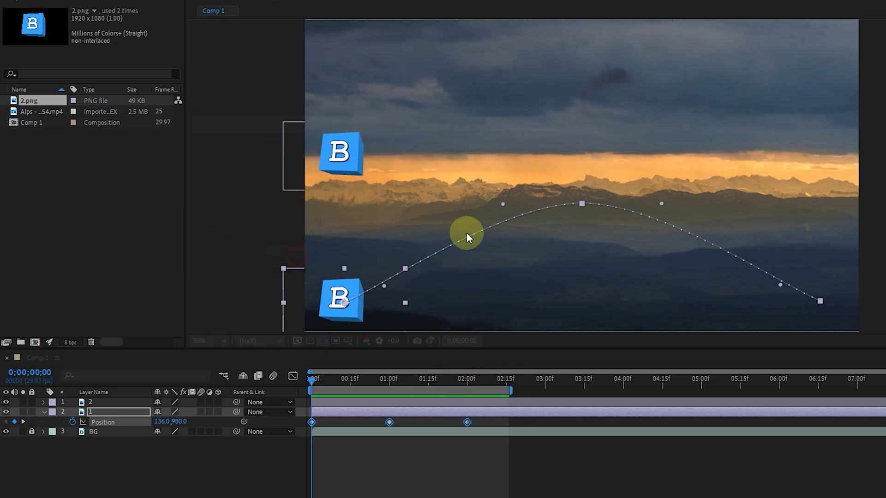
mouse_move(661, 204)
mouse_down()
mouse_move(649, 245)
mouse_move(638, 244)
mouse_move(639, 144)
mouse_move(636, 227)
mouse_up()
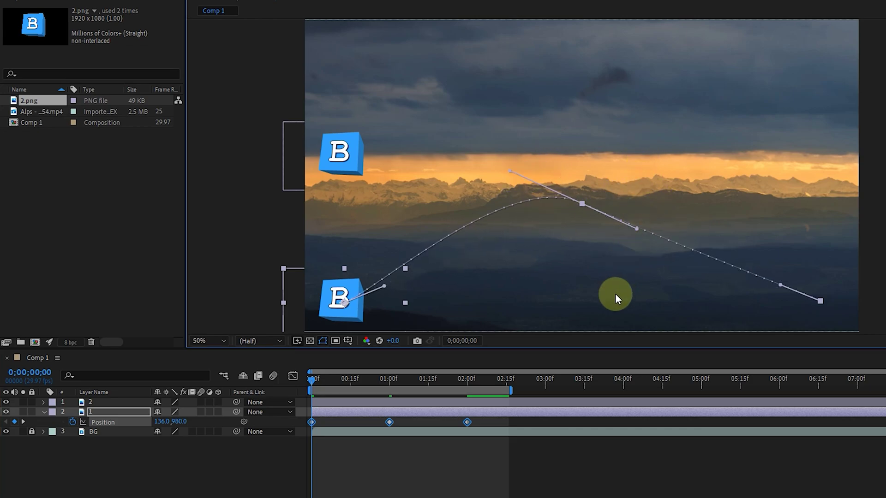
key(ctrl+z)
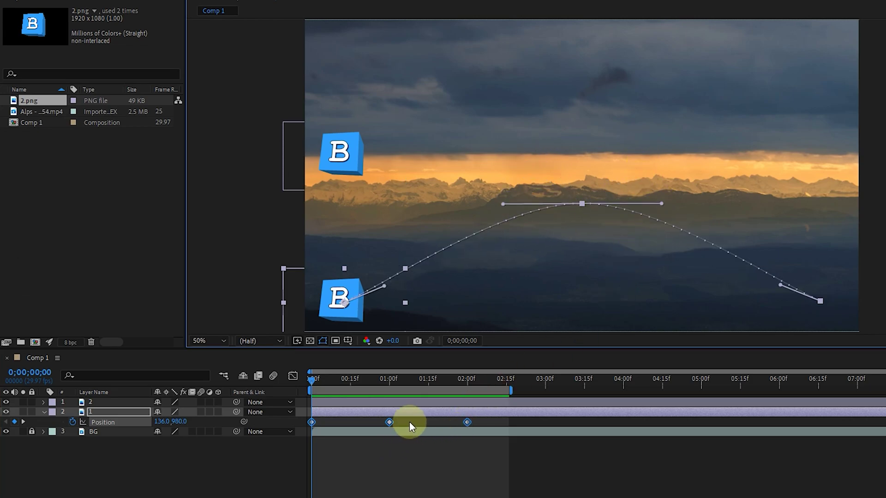
Set the middle Position keyframe's spatial interpolation to Linear.
click(405, 422)
right_click(389, 423)
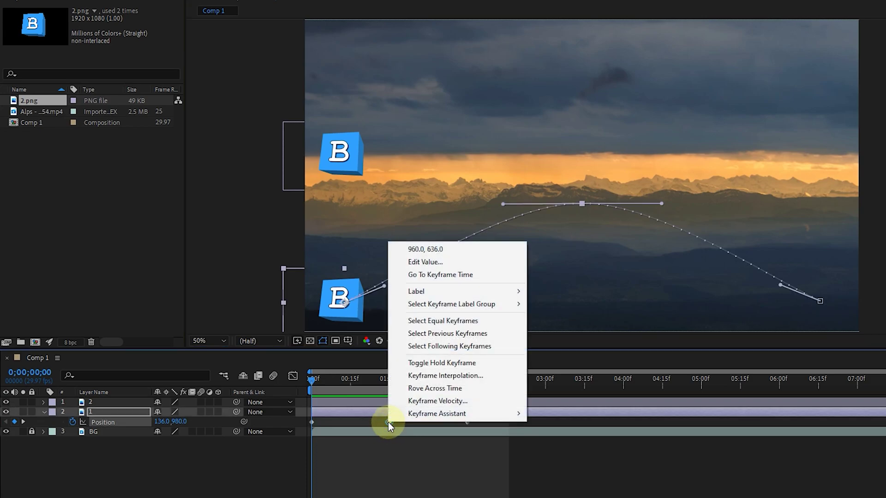
click(440, 376)
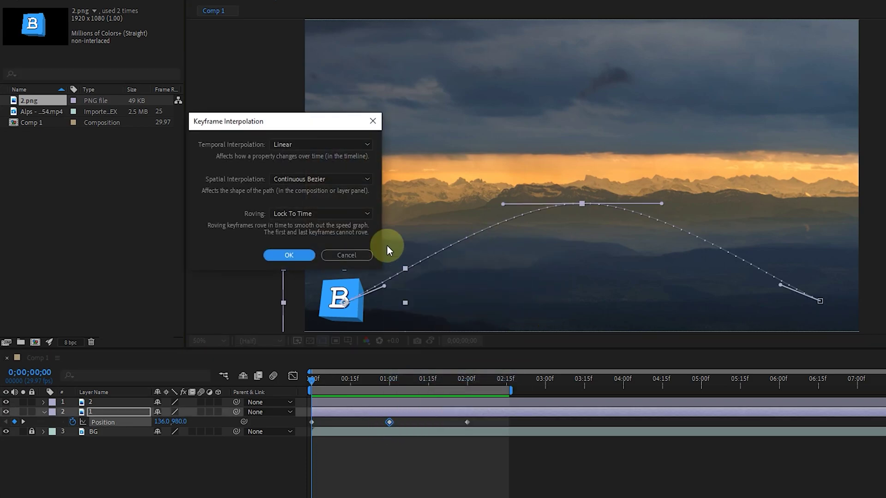
click(283, 180)
click(292, 204)
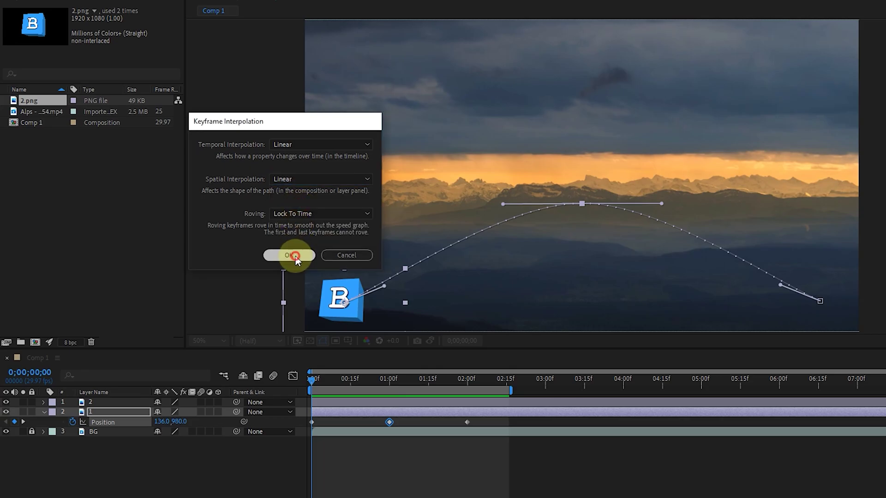
click(289, 255)
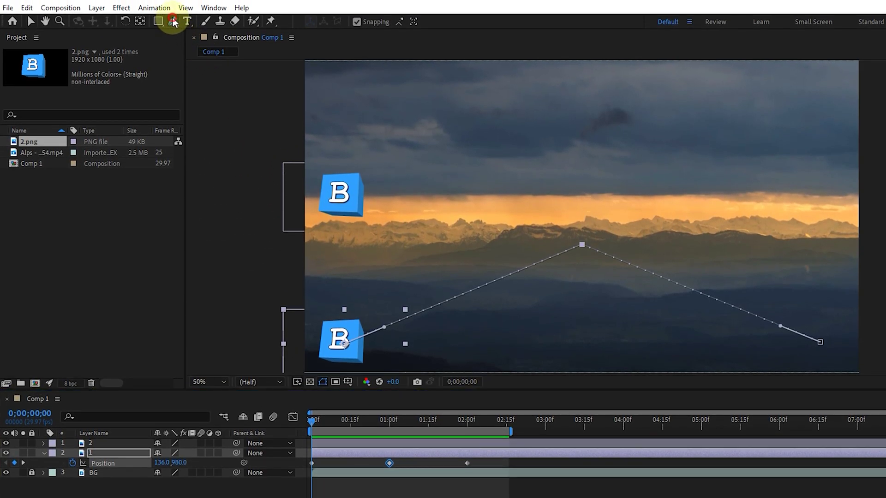
Use the Convert Vertex tool to pull handles from the peak vertex and toggle it corner/smooth.
click(174, 22)
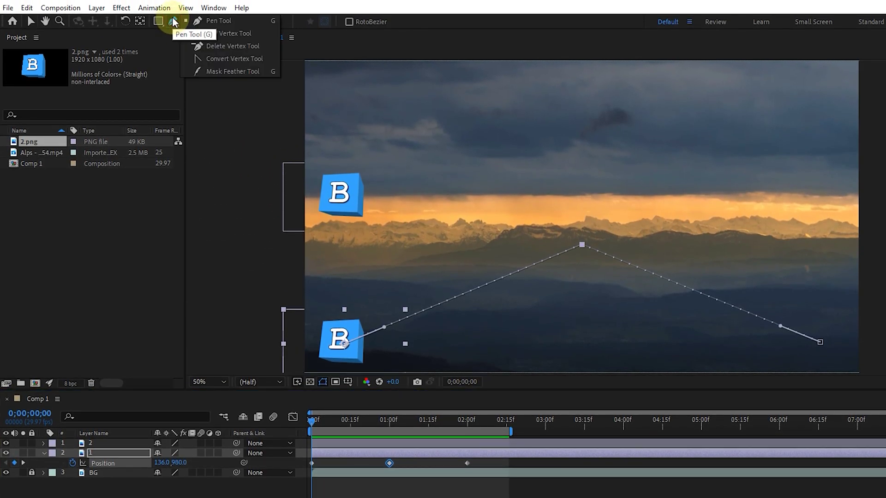
click(242, 59)
mouse_move(582, 245)
mouse_down()
mouse_move(621, 300)
mouse_move(728, 172)
mouse_move(639, 314)
mouse_move(560, 382)
mouse_move(697, 148)
mouse_move(536, 109)
mouse_move(659, 193)
mouse_move(667, 323)
mouse_move(696, 355)
mouse_up()
mouse_move(342, 424)
mouse_down()
mouse_move(463, 418)
mouse_move(345, 399)
mouse_move(322, 375)
mouse_up()
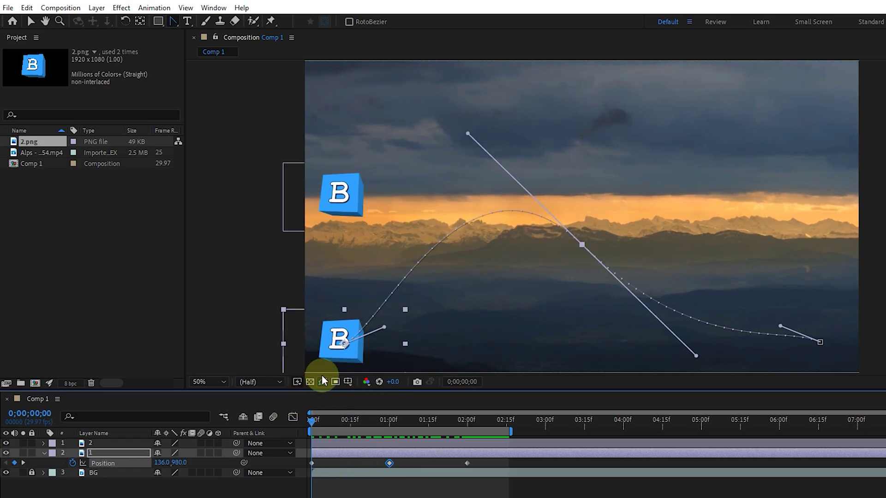
click(582, 245)
click(582, 245)
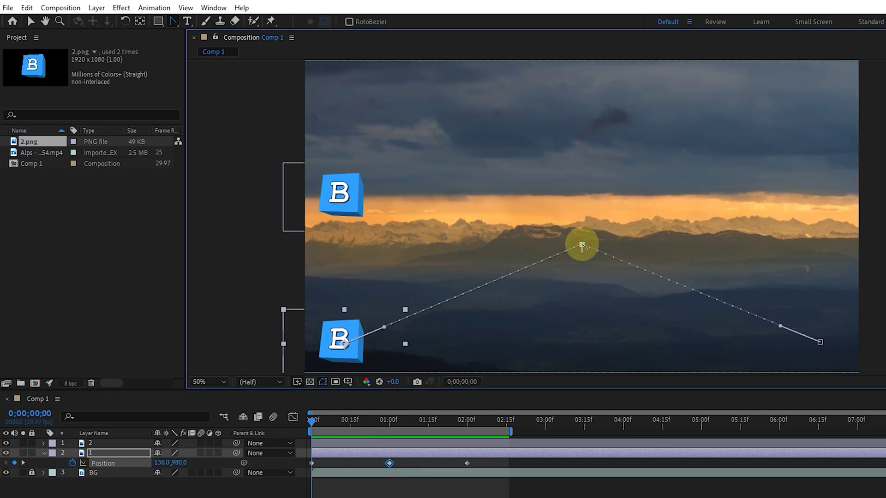
click(582, 245)
click(582, 245)
Back in the Selection tool, drag the peak vertex, then undo to restore the arch.
click(30, 21)
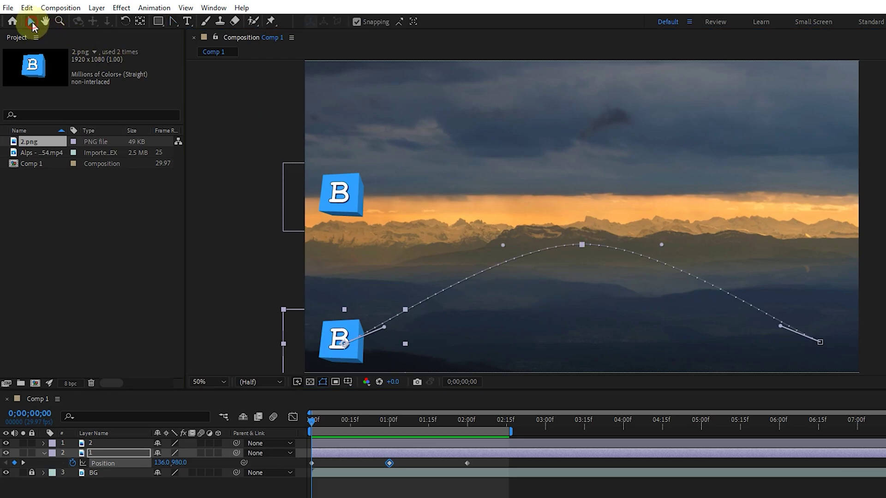
click(389, 463)
click(583, 245)
mouse_move(582, 246)
mouse_down()
mouse_move(421, 253)
mouse_move(727, 275)
mouse_move(381, 253)
mouse_move(551, 261)
mouse_up()
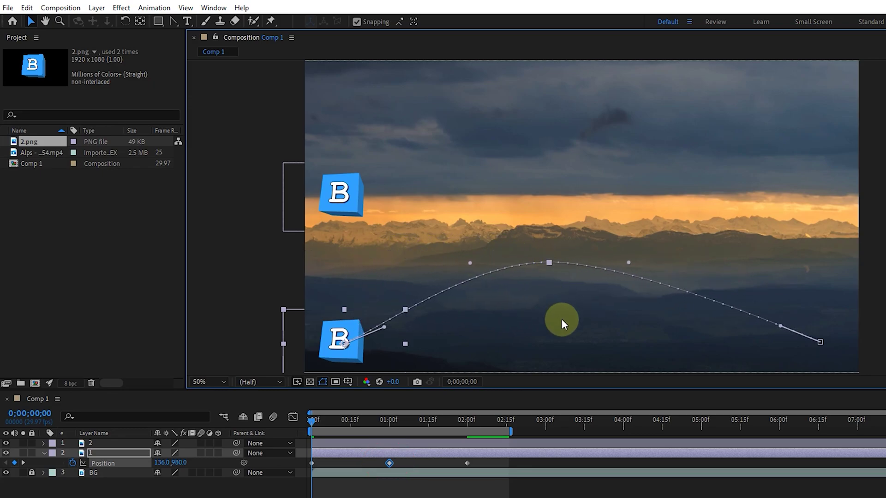
key(ctrl+z)
key(ctrl+z)
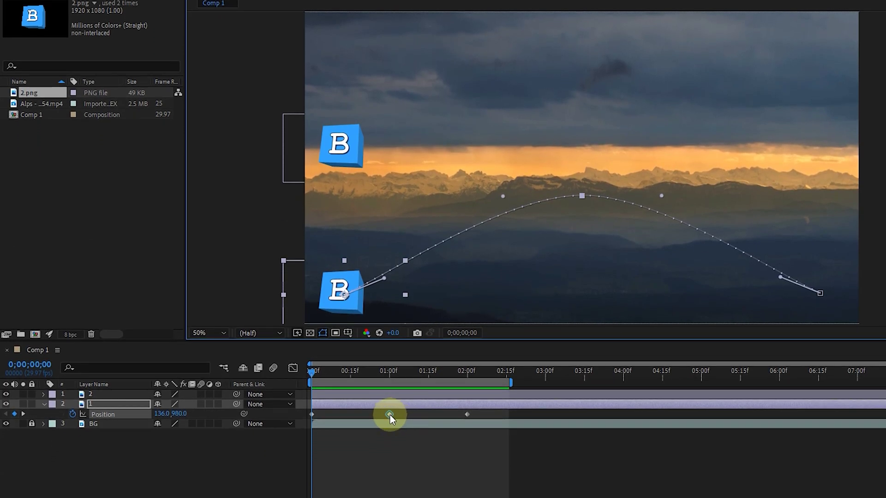
Switch the middle Position keyframe's Temporal Interpolation to Bezier in the Keyframe Interpolation dialog.
right_click(389, 415)
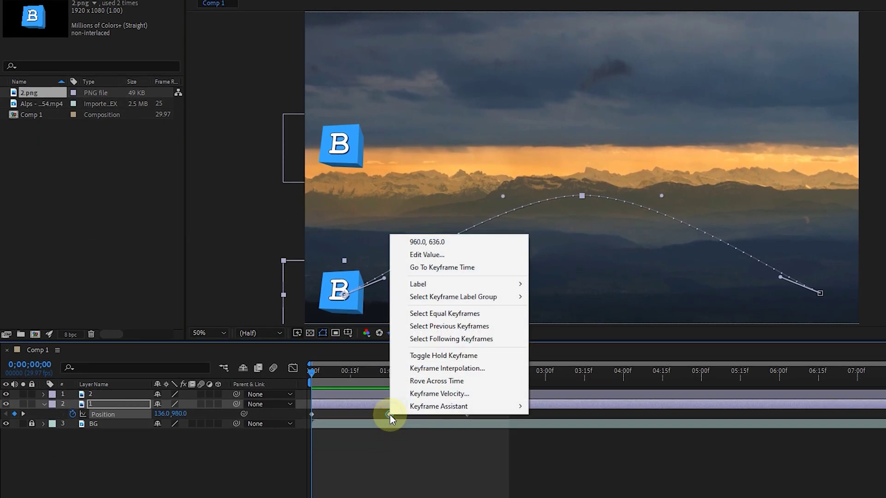
click(455, 381)
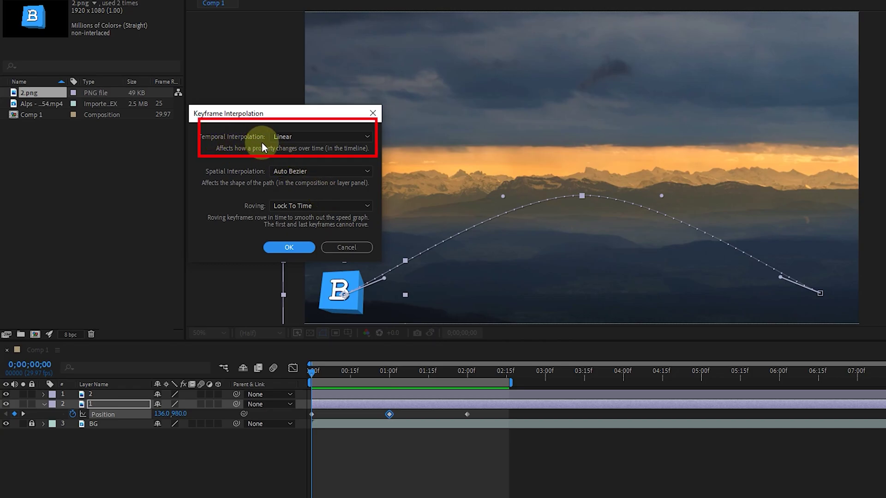
click(348, 136)
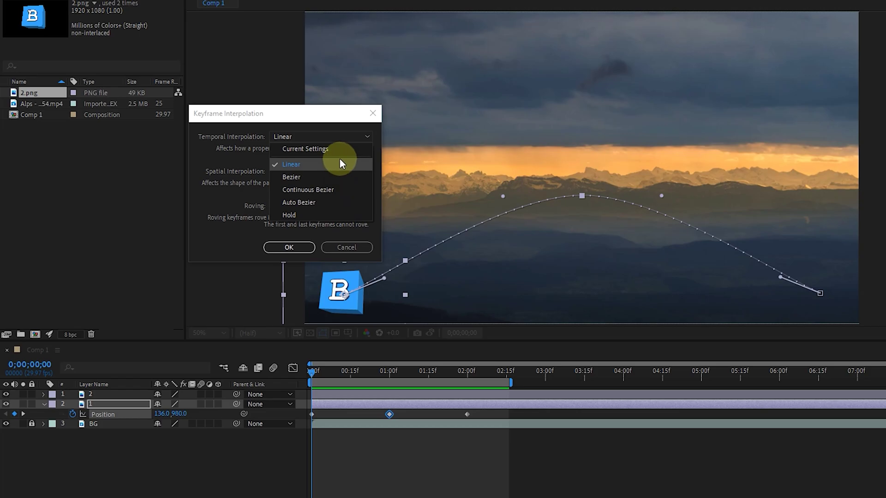
click(294, 180)
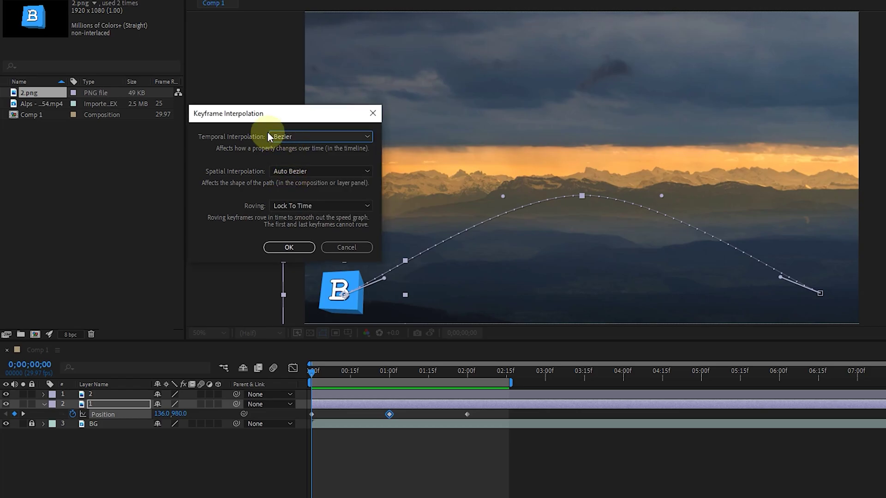
click(294, 248)
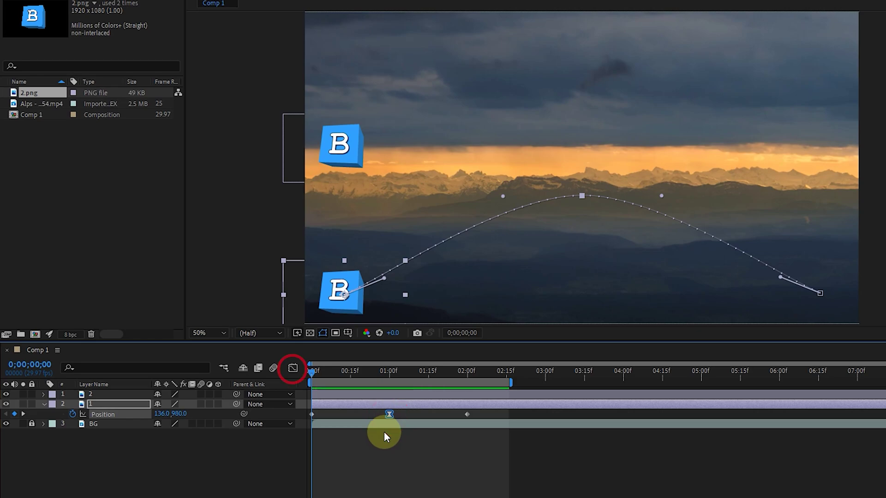
In the speed graph, lower the middle keyframe's speed and extend its influence.
click(293, 368)
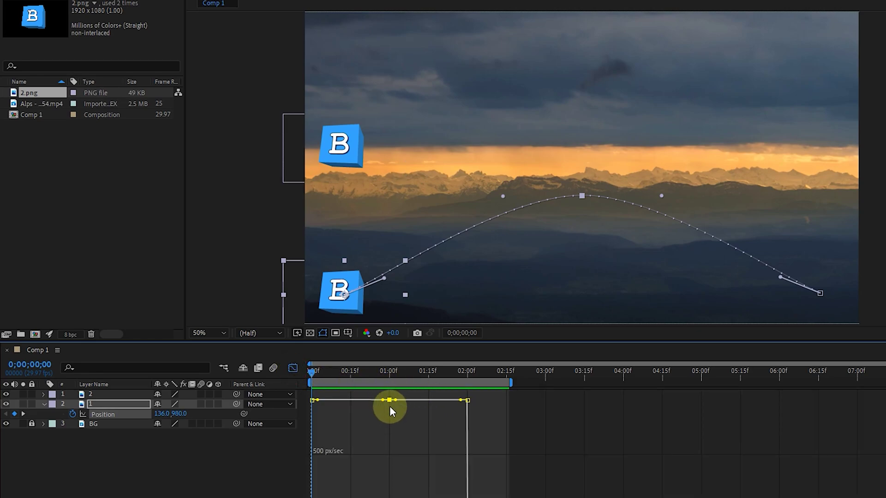
drag(390, 407, 393, 457)
drag(417, 413, 442, 417)
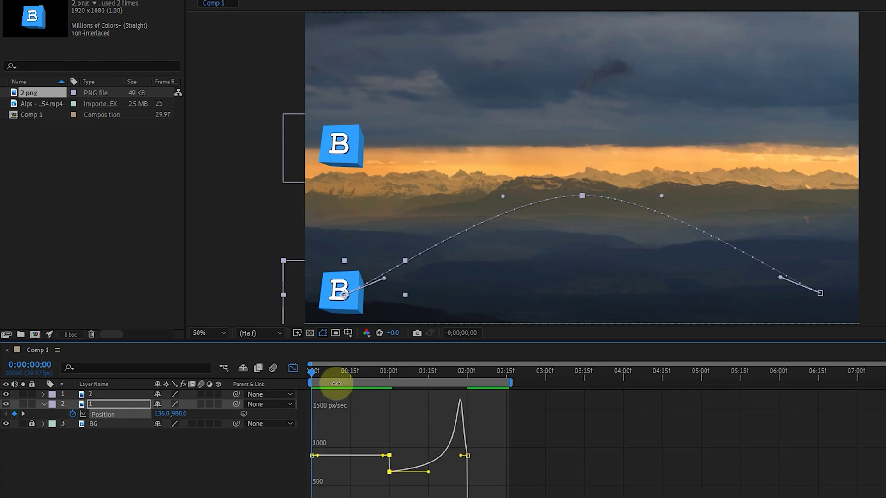
drag(331, 372, 351, 372)
Lower the middle keyframe's speed further and preview the eased motion from the start.
key(Home)
key(space)
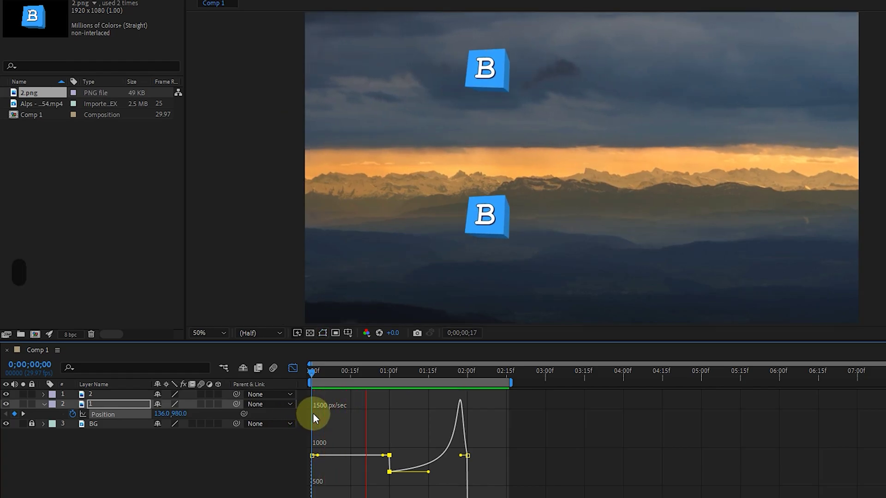
drag(389, 471, 390, 478)
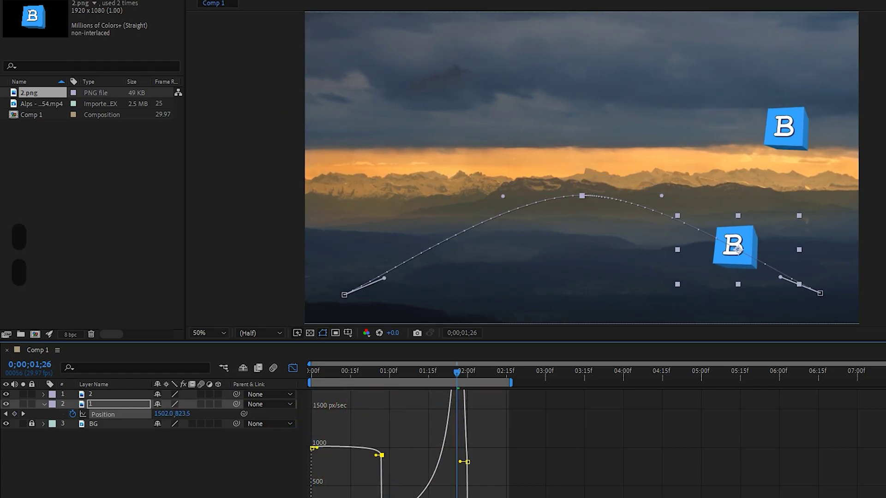
key(Home)
key(space)
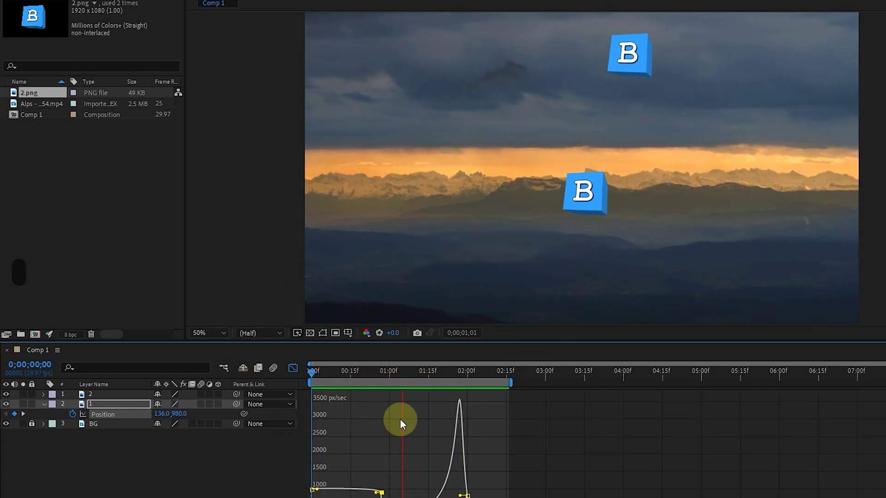
key(space)
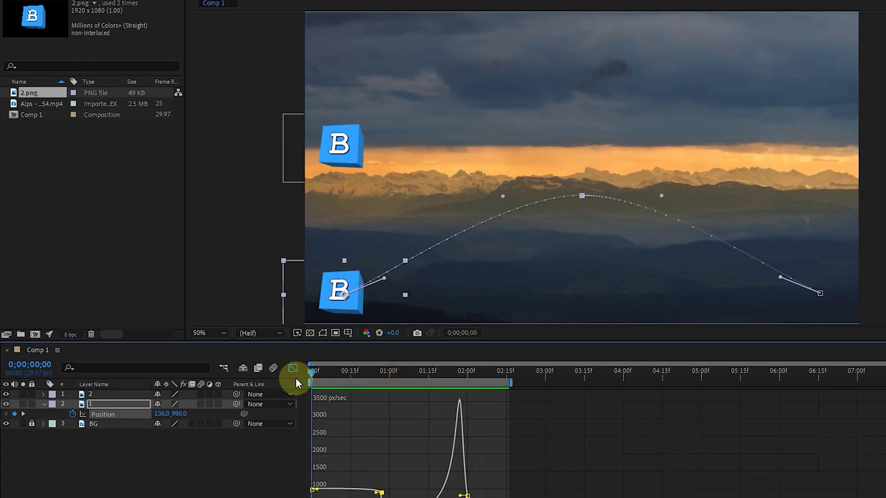
Set the Position keyframes' temporal interpolation to Linear in the Keyframe Interpolation dialog.
right_click(381, 492)
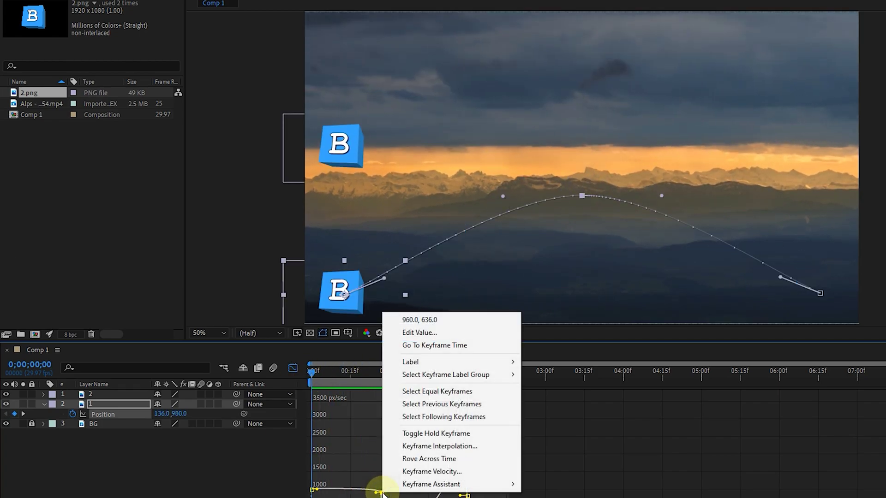
click(433, 447)
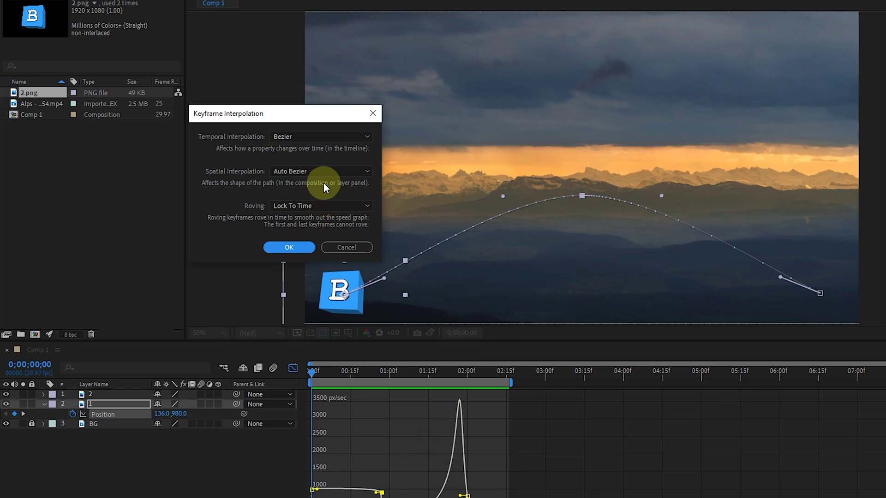
click(309, 137)
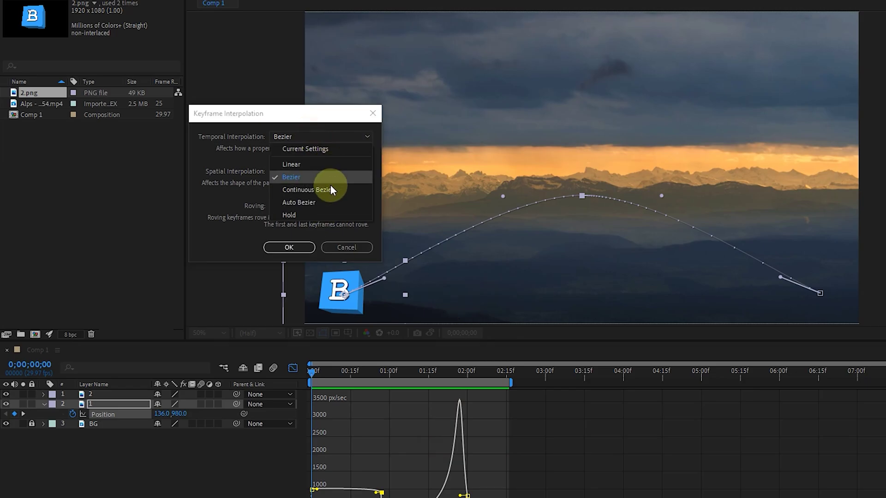
click(318, 162)
click(293, 245)
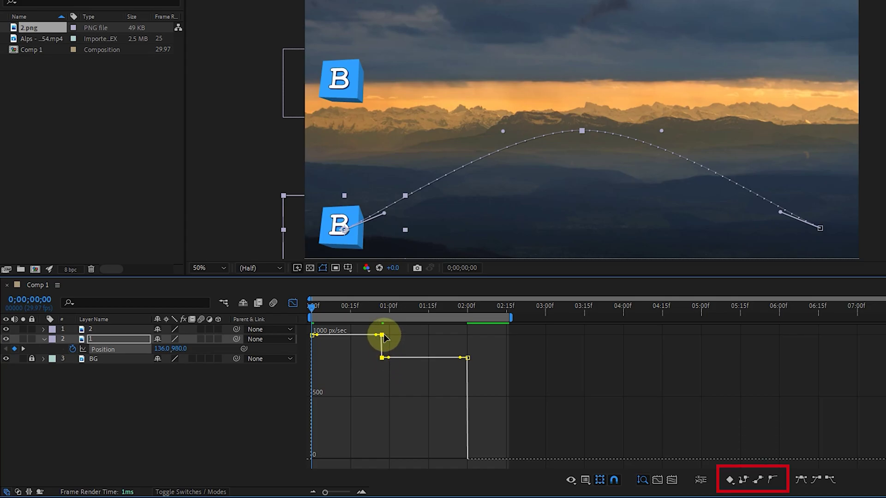
Switch the keyframes to Hold and back to Linear, then preview the animation.
click(756, 481)
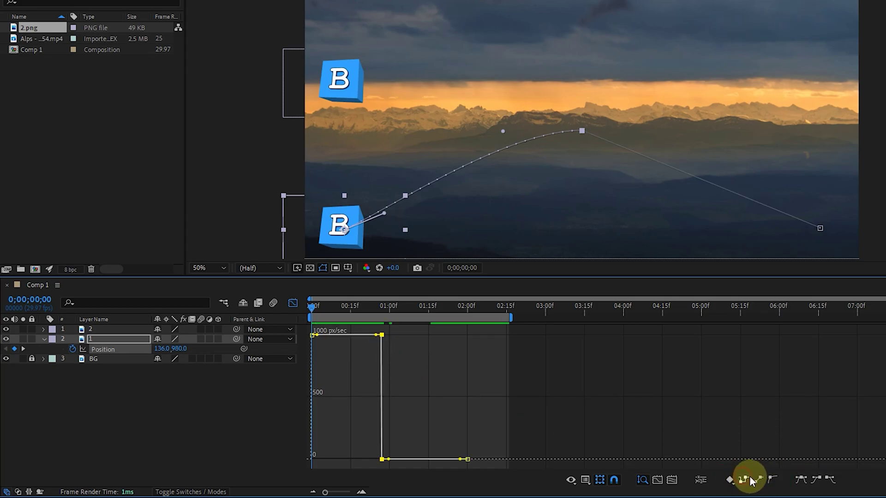
click(757, 480)
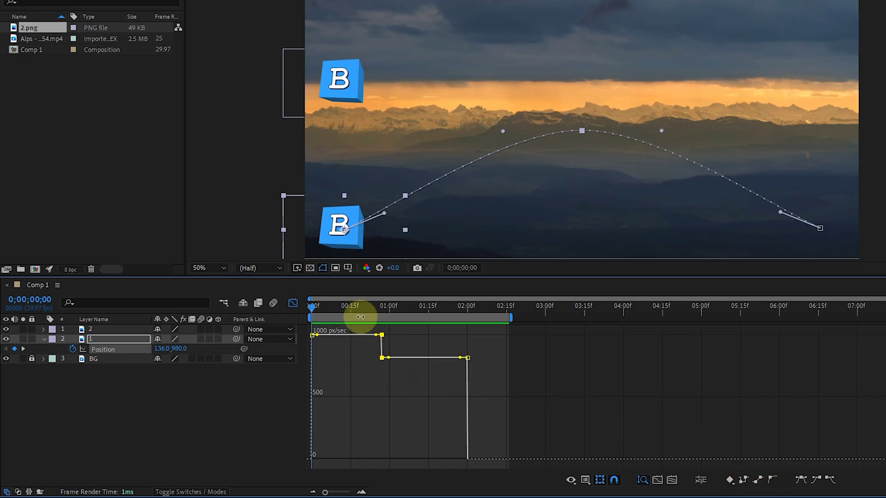
key(space)
Raise the middle speed keyframe to about 1500 px/sec and preview the burst.
drag(394, 314, 381, 314)
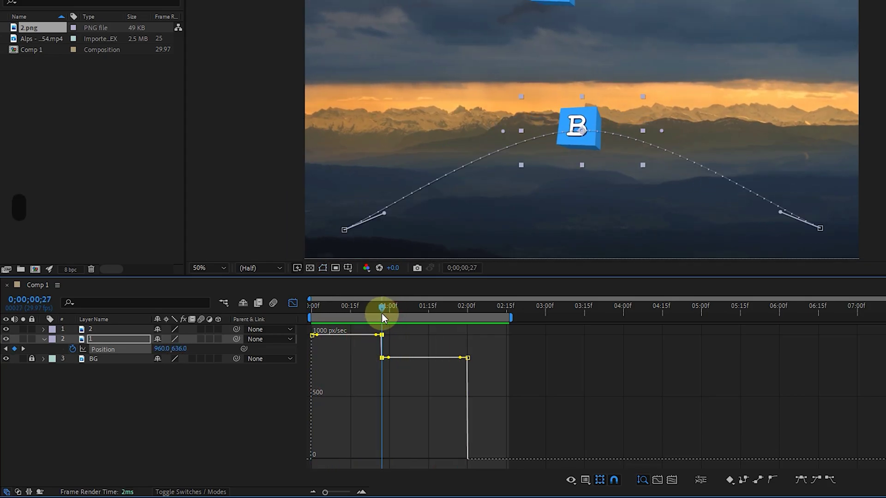
mouse_move(378, 347)
mouse_down()
mouse_move(397, 398)
mouse_move(384, 381)
mouse_move(387, 404)
mouse_move(373, 364)
mouse_up()
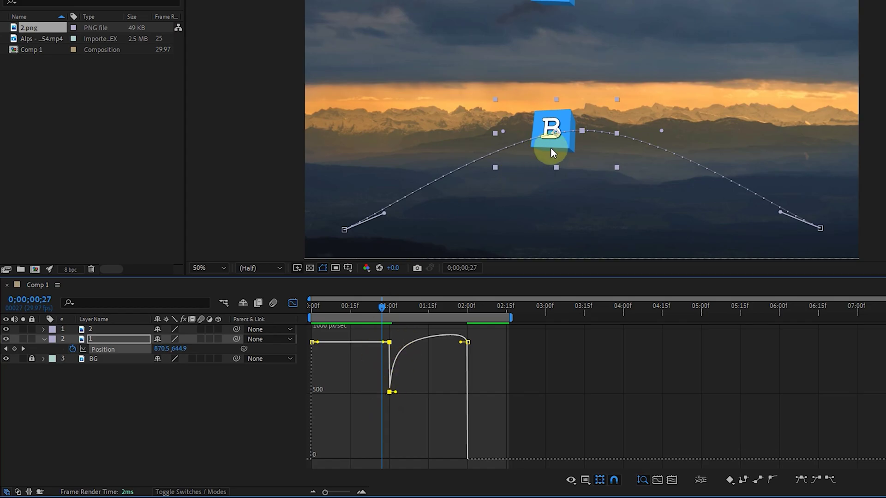
mouse_move(395, 306)
mouse_down()
mouse_move(380, 306)
mouse_move(402, 322)
mouse_move(380, 308)
mouse_up()
drag(389, 392, 389, 292)
key(space)
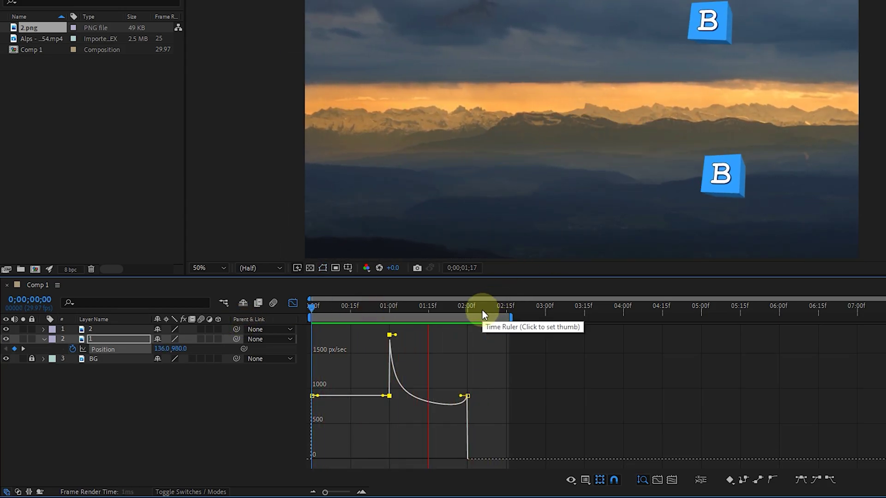
key(space)
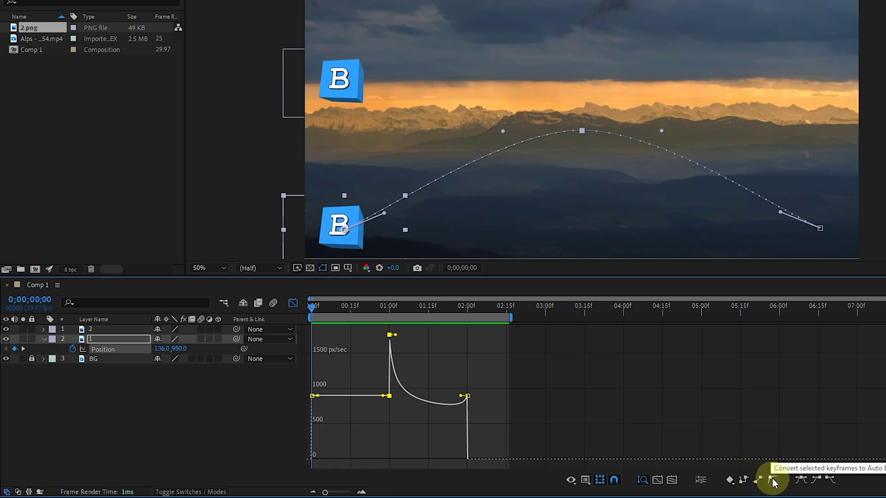
Convert keyframes to Auto Bezier, pull the middle speed into a smooth dip, and preview.
click(773, 480)
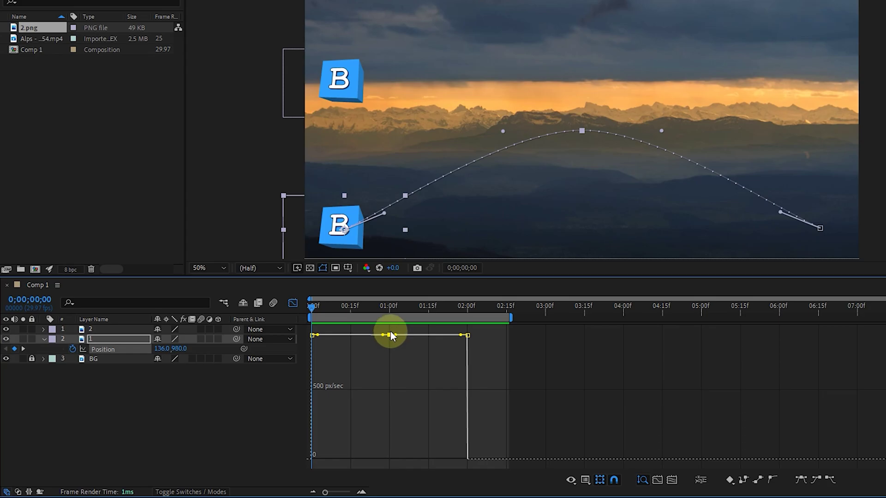
mouse_move(390, 336)
mouse_down()
mouse_move(396, 355)
mouse_move(362, 356)
mouse_move(410, 362)
mouse_up()
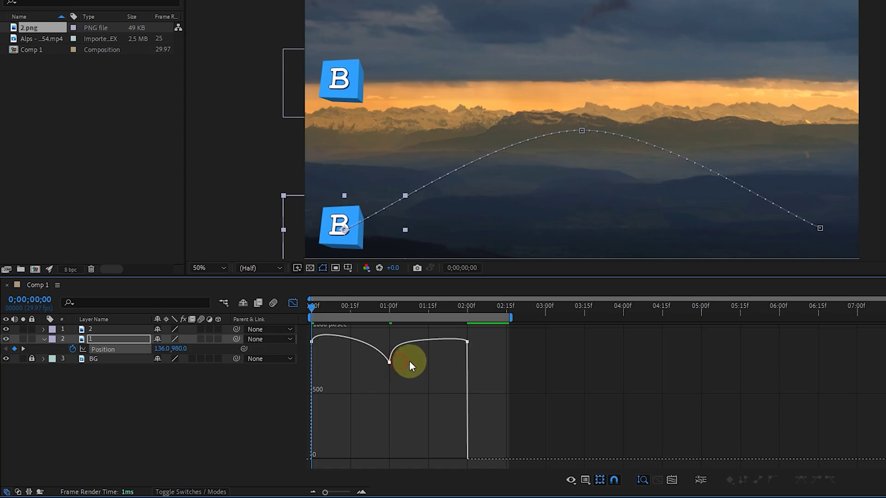
double_click(389, 364)
click(383, 392)
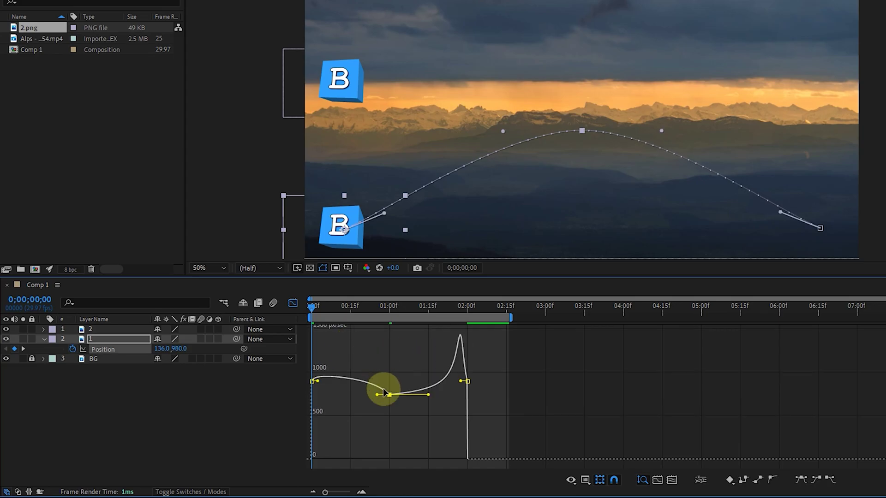
drag(428, 397, 437, 400)
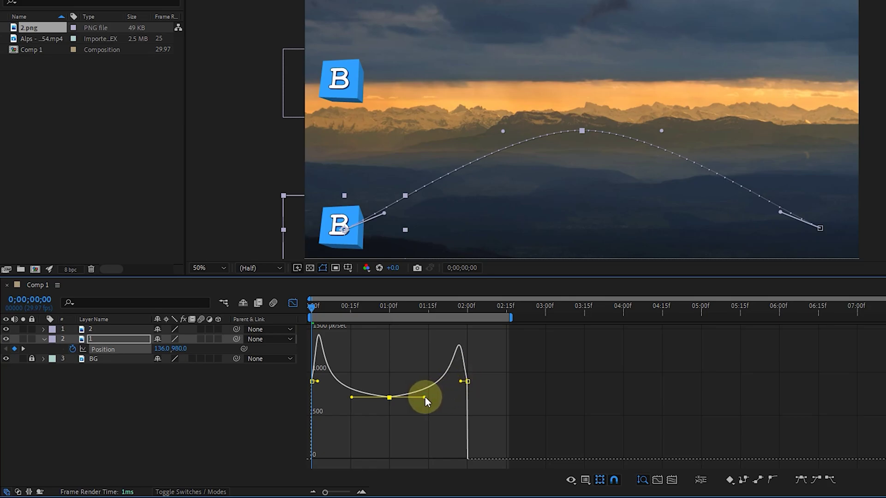
key(space)
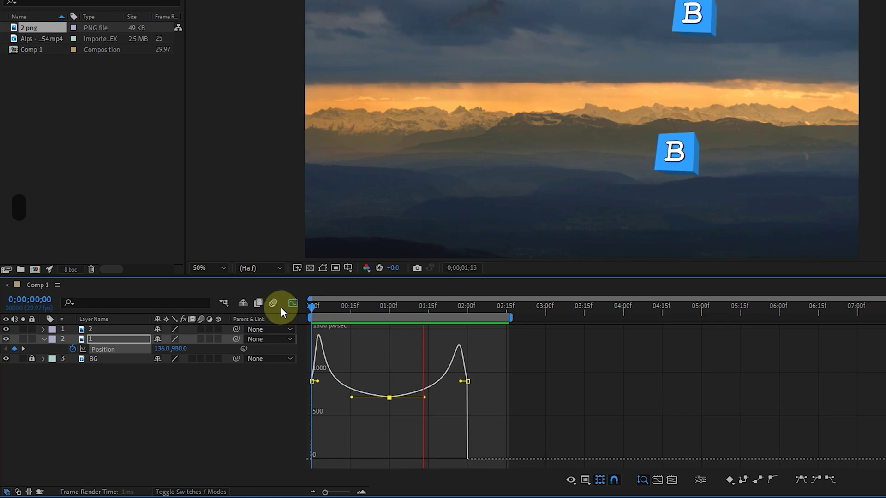
Make the middle keyframe a hold, lower the starting speed, and preview the stop.
click(292, 304)
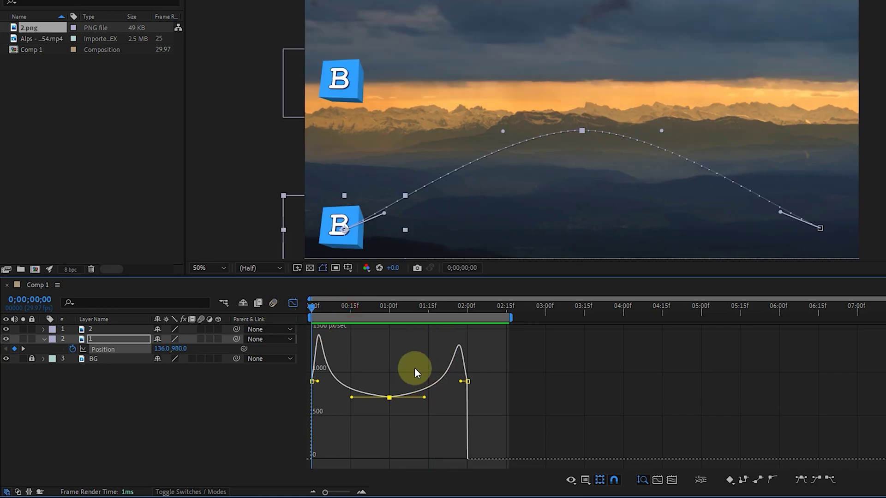
click(730, 479)
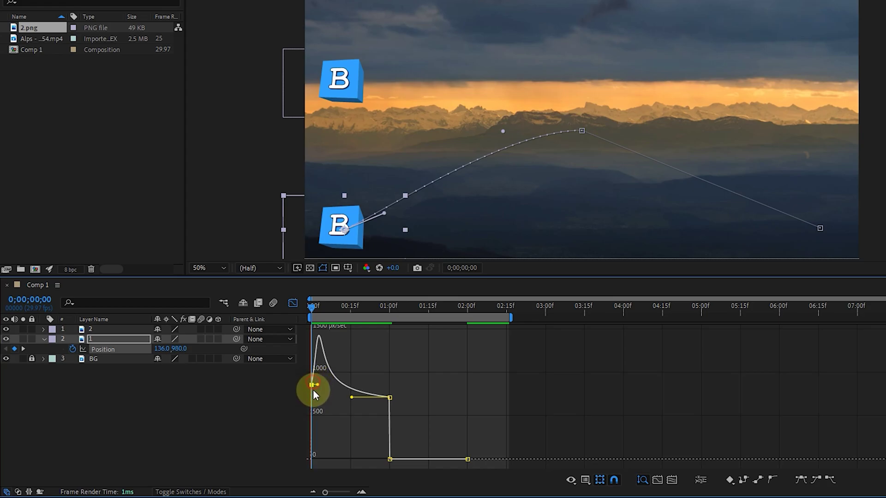
drag(313, 385, 311, 400)
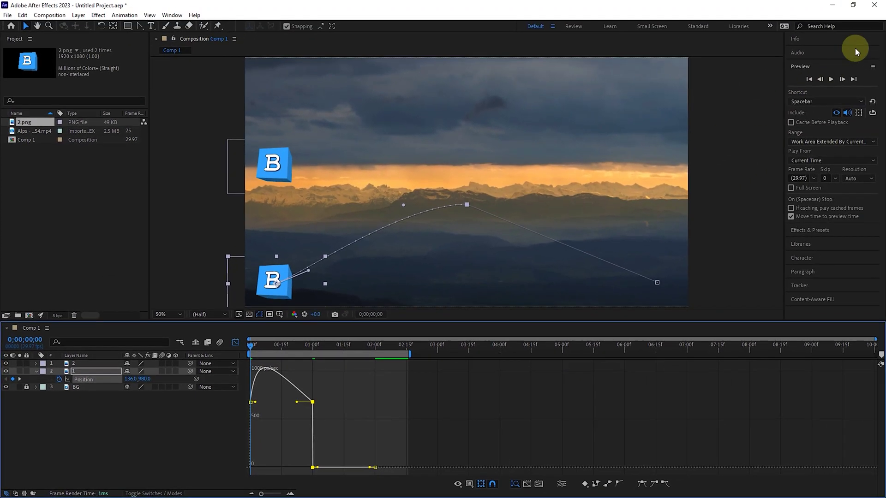
click(831, 81)
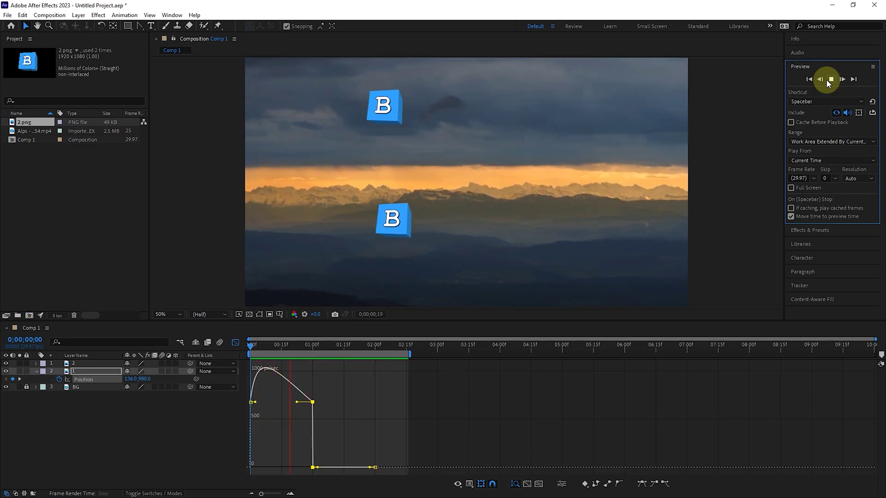
click(827, 80)
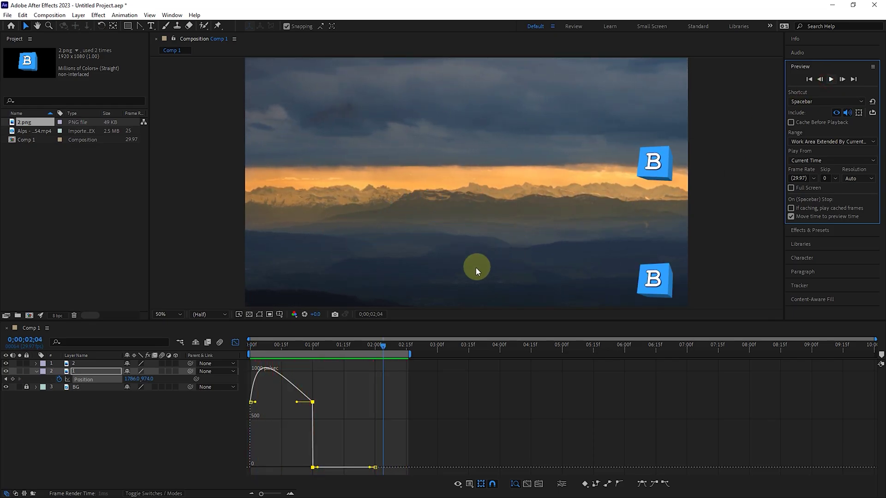
drag(336, 347, 226, 353)
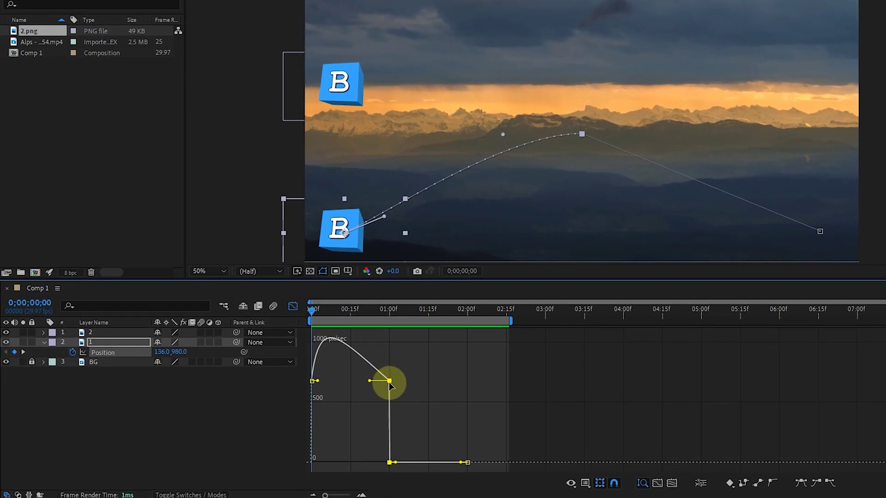
Set the middle keyframe to Bezier temporal, Auto Bezier spatial, and Rove Across Time.
right_click(390, 382)
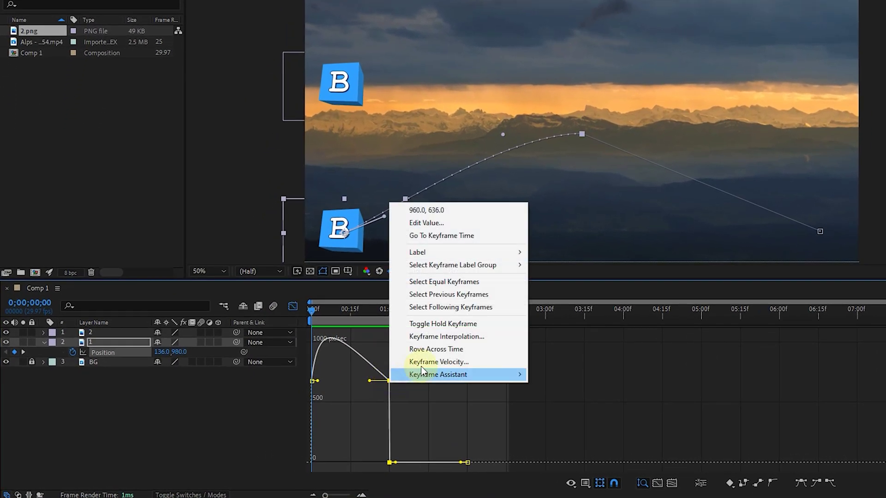
click(456, 337)
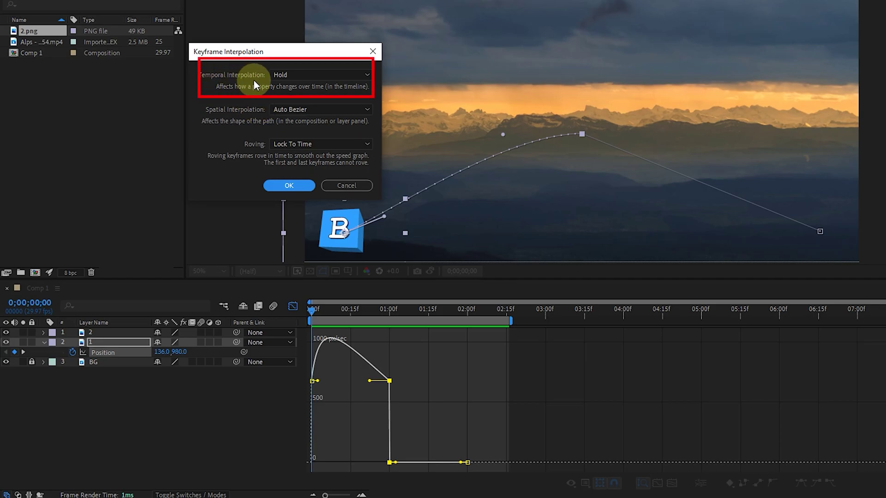
click(283, 76)
click(304, 115)
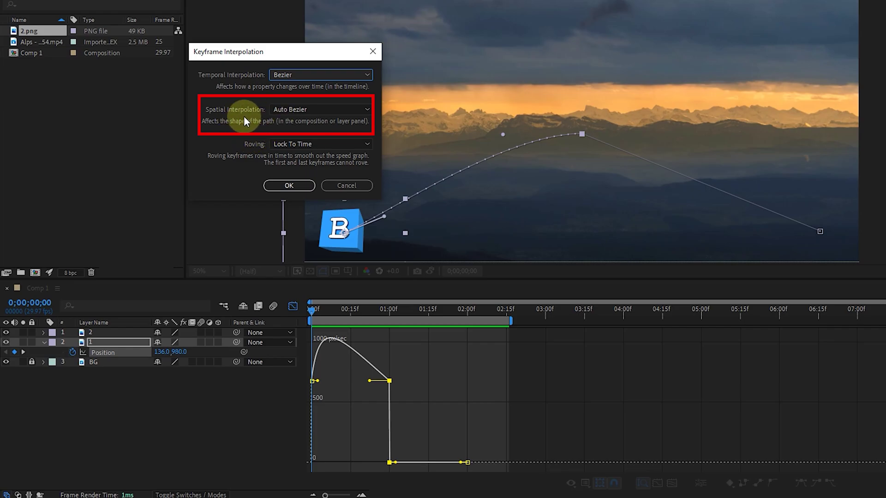
click(276, 111)
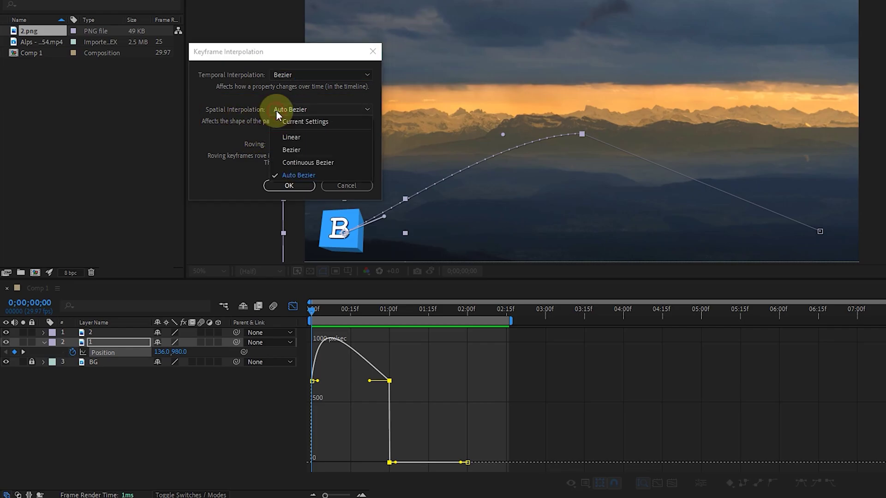
click(250, 121)
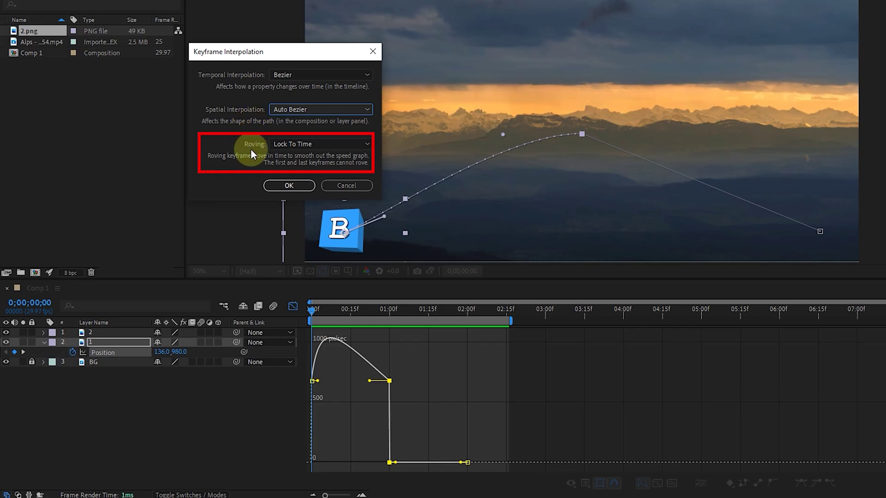
click(276, 144)
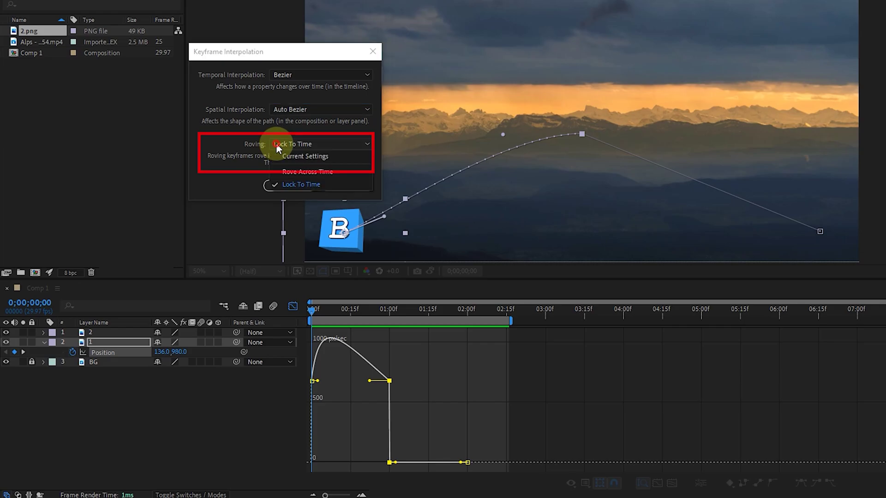
click(314, 171)
click(295, 184)
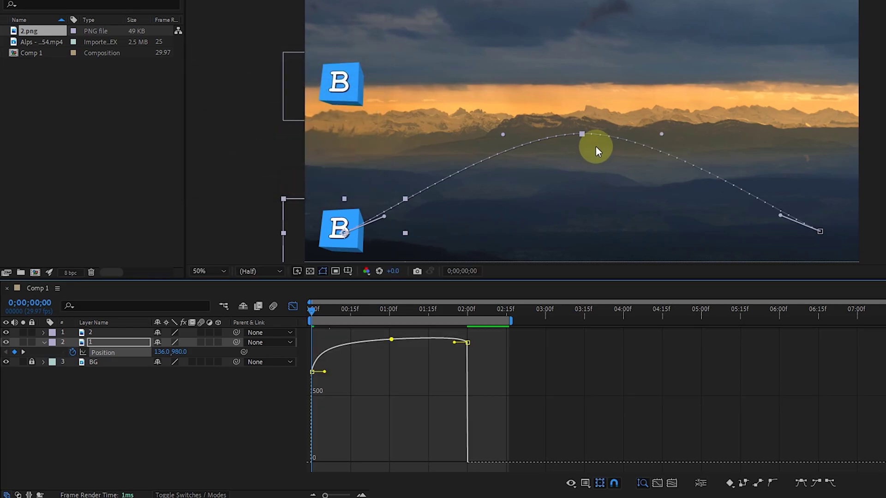
Turn off the Graph Editor, preview the arched motion, and return to frame 0.
click(291, 307)
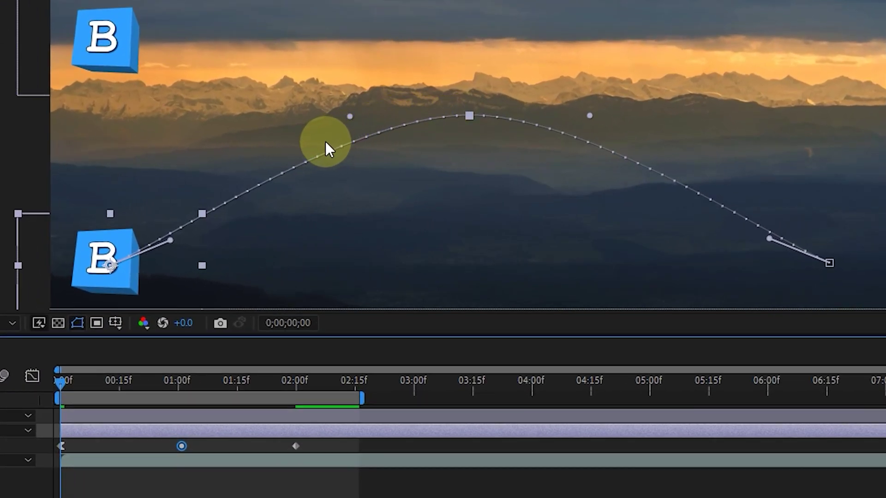
key(space)
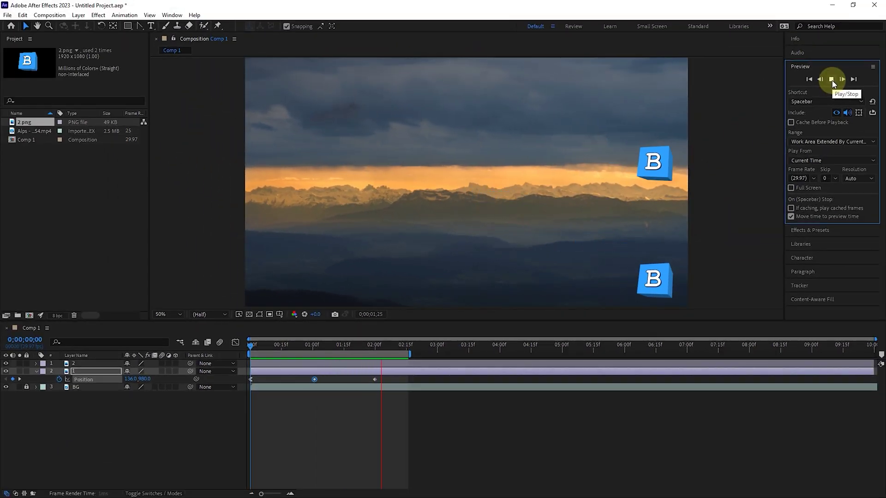
click(832, 79)
key(Home)
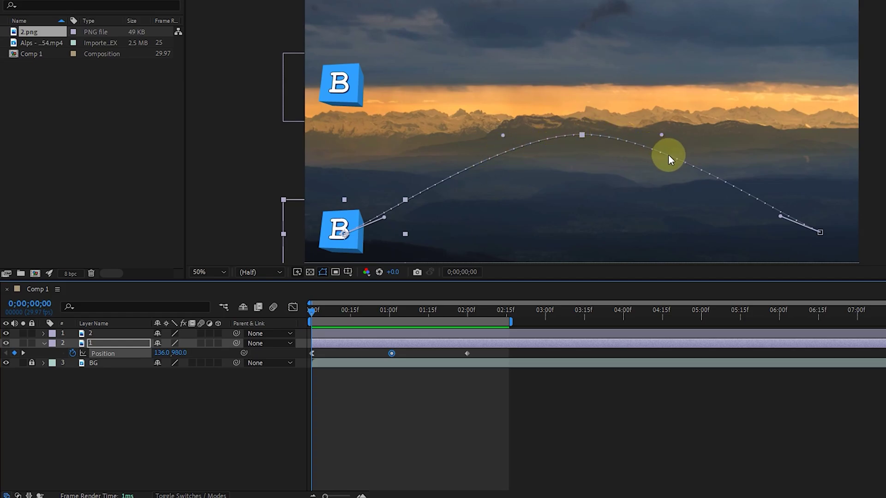
Drag the path's peak vertex far right into a flatter curve and make the middle keyframe rove.
right_click(581, 134)
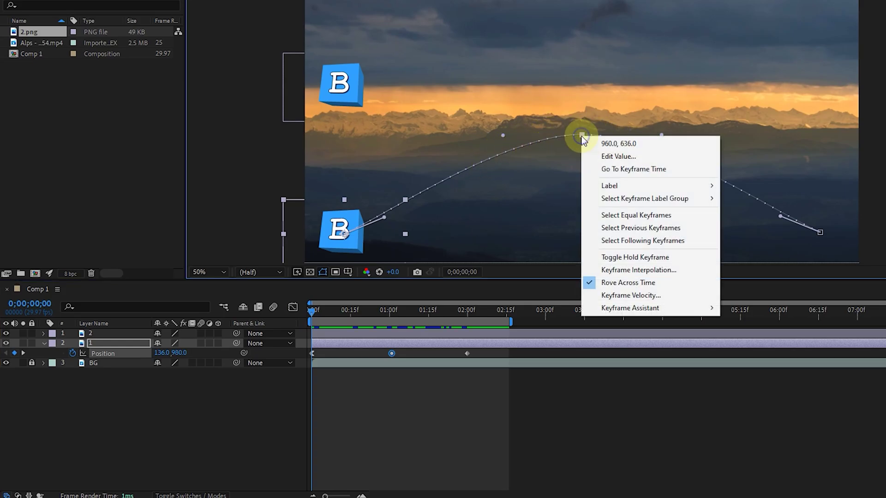
click(611, 279)
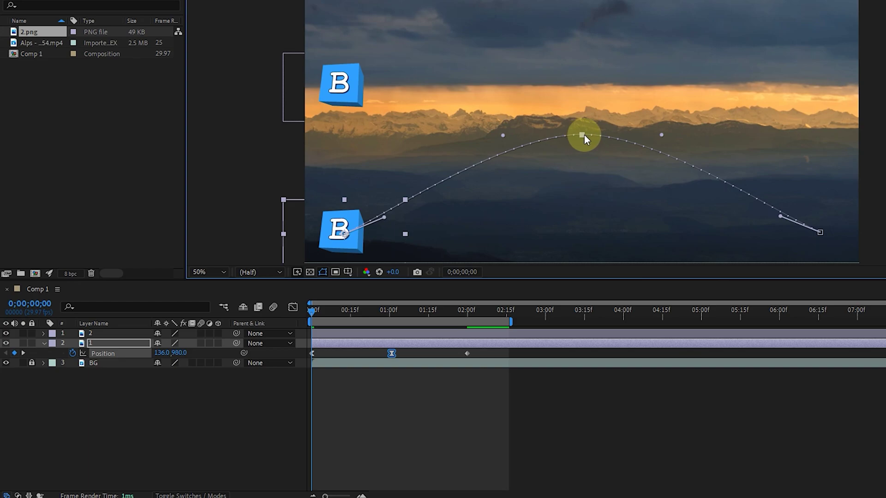
drag(582, 135, 456, 180)
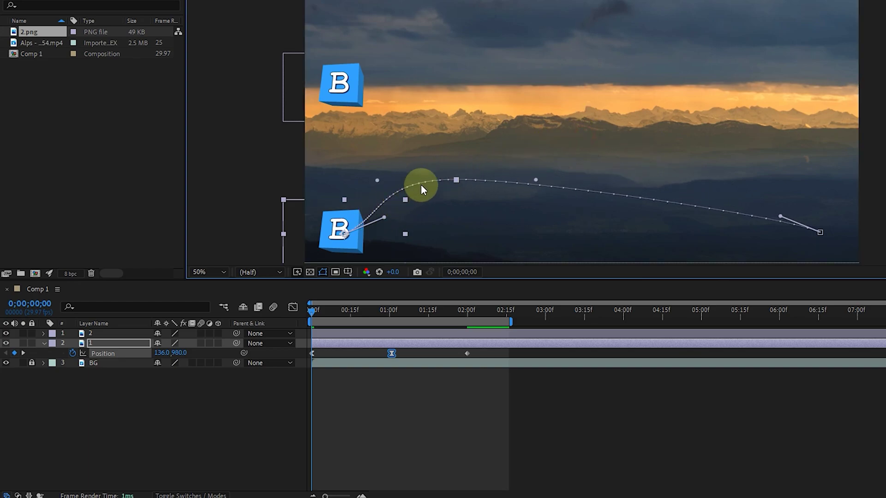
drag(455, 180, 712, 184)
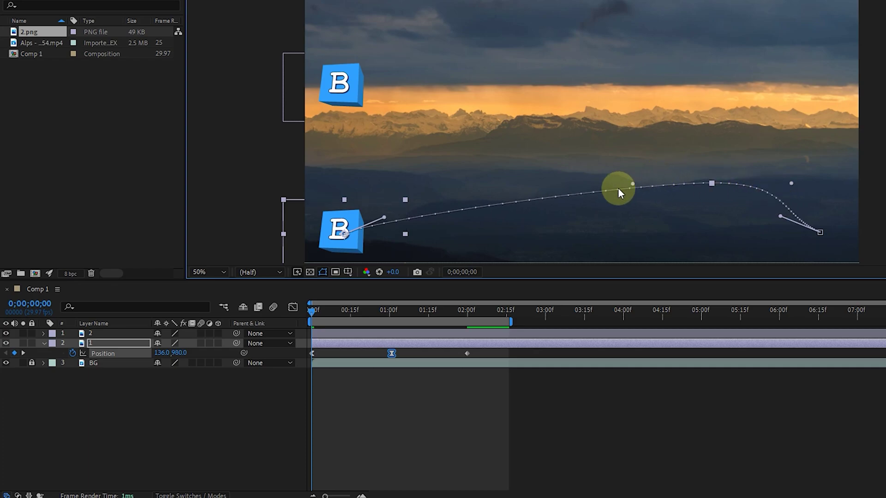
right_click(392, 354)
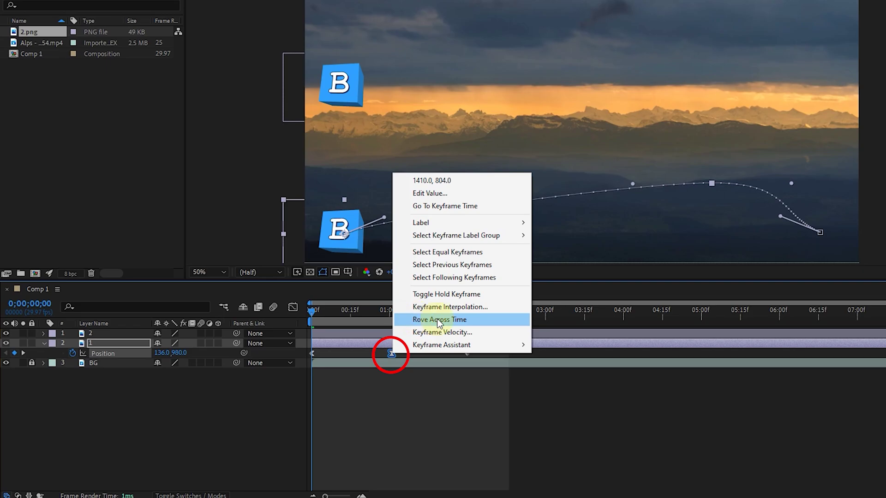
click(437, 319)
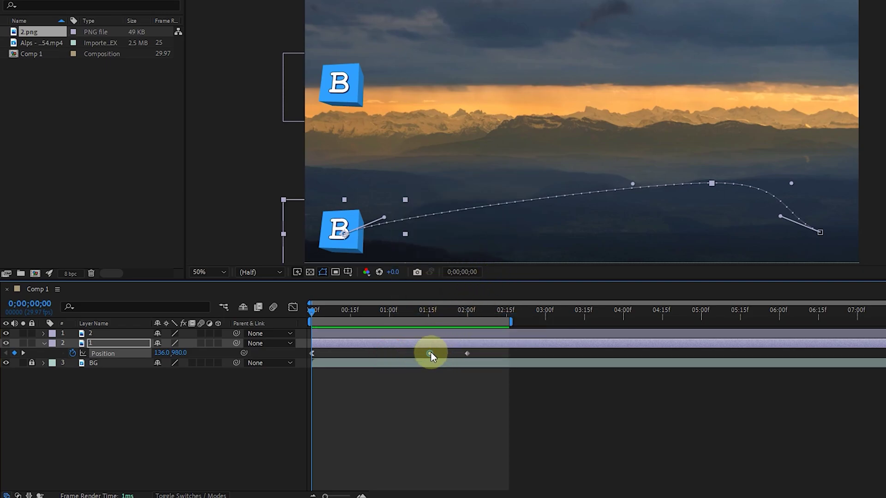
Set the middle keyframe's Roving option to Lock To Time, fixing it near 1:15.
right_click(430, 353)
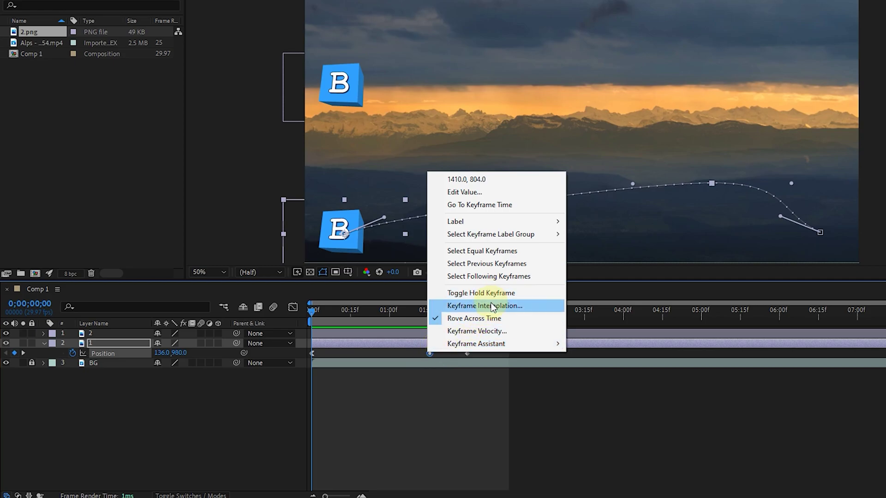
click(493, 306)
click(338, 145)
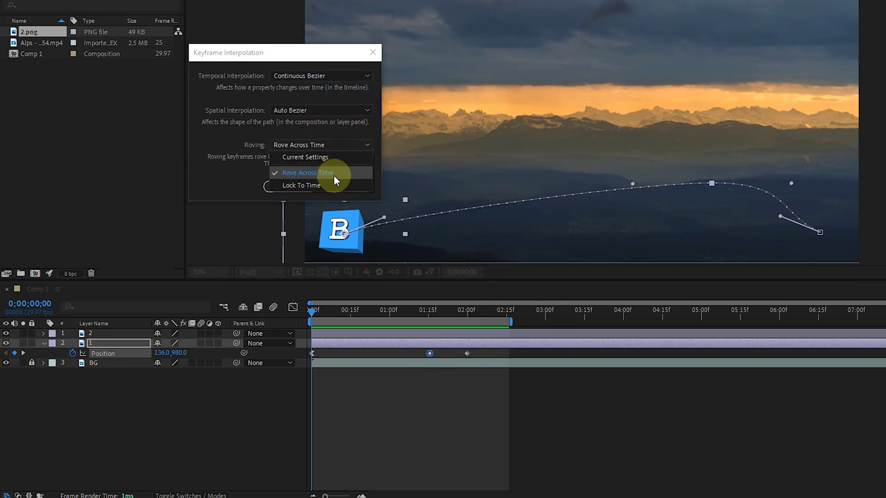
click(311, 184)
click(298, 188)
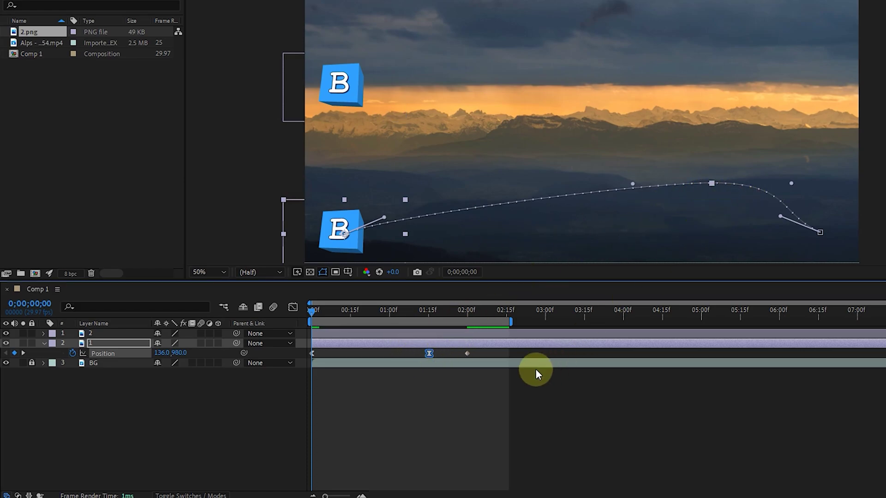
Move the middle keyframe to 1:04 and drag its path vertex back to a centred arch peak.
drag(425, 354, 356, 352)
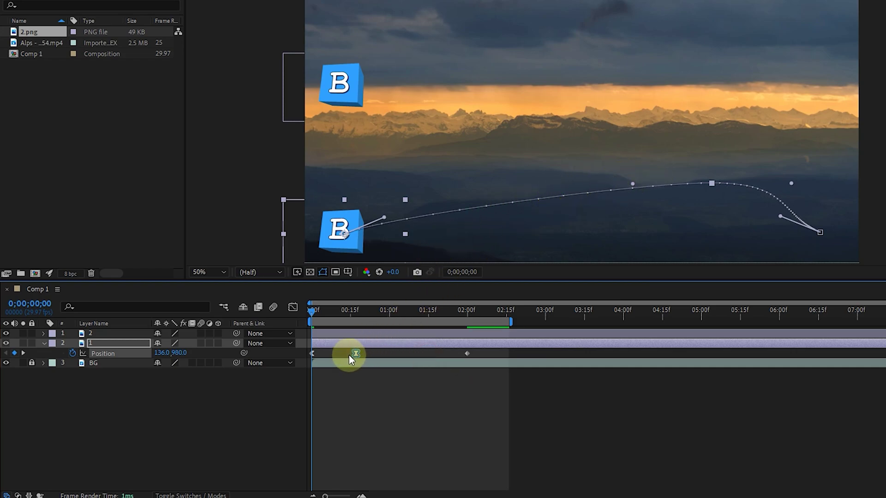
drag(354, 354, 427, 339)
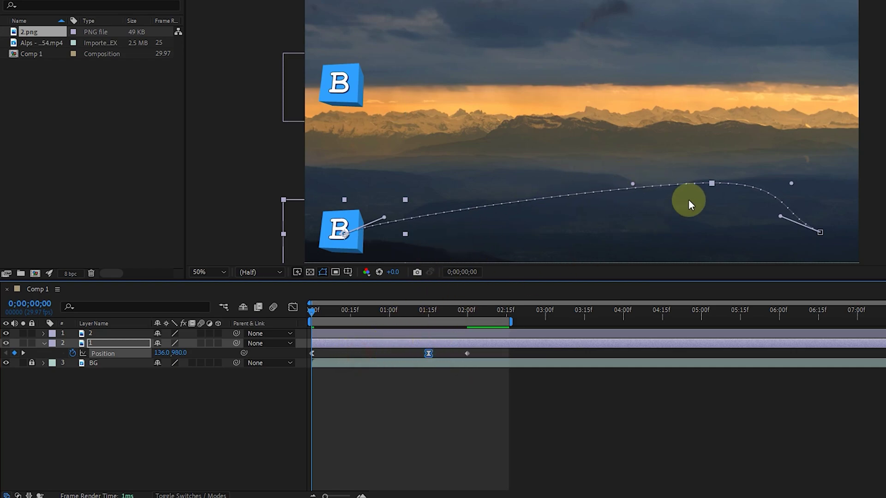
drag(713, 184, 608, 162)
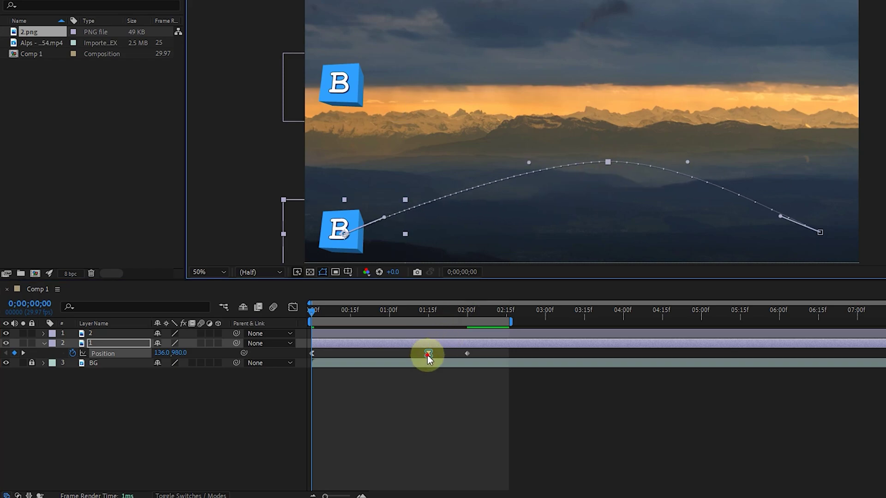
drag(428, 353, 337, 351)
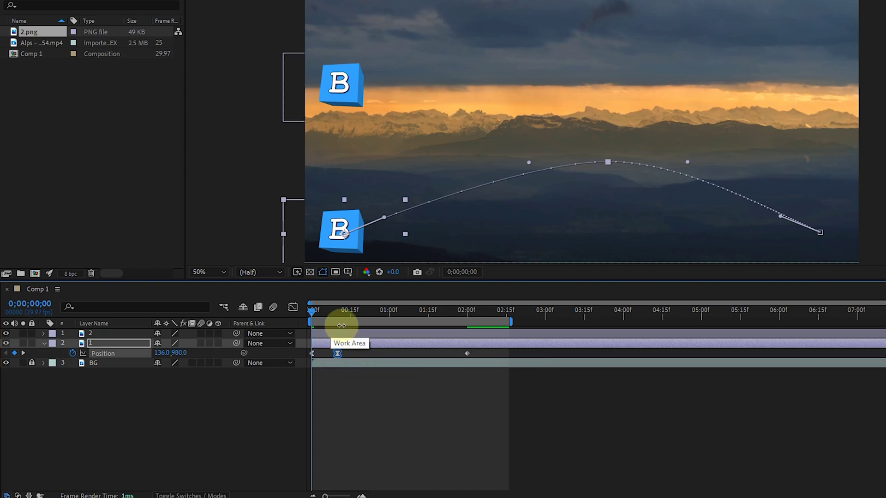
Preview the motion, then set the middle keyframe to rove across time.
key(space)
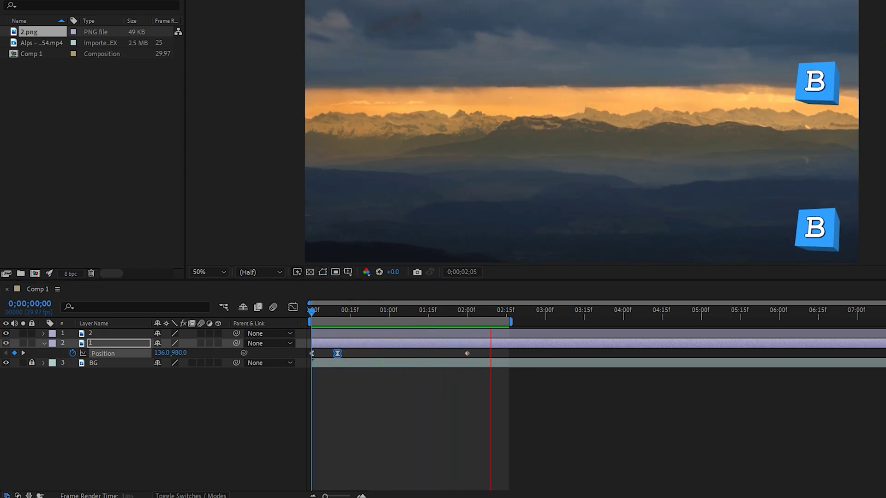
key(space)
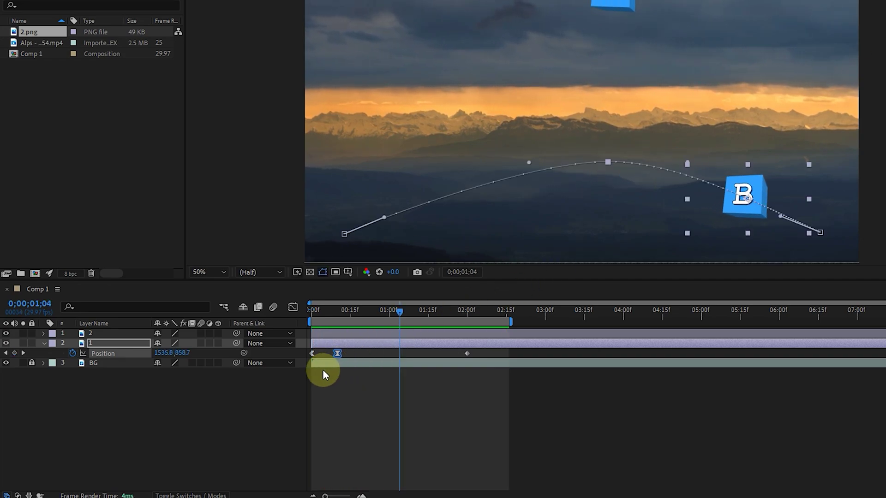
right_click(338, 354)
click(384, 321)
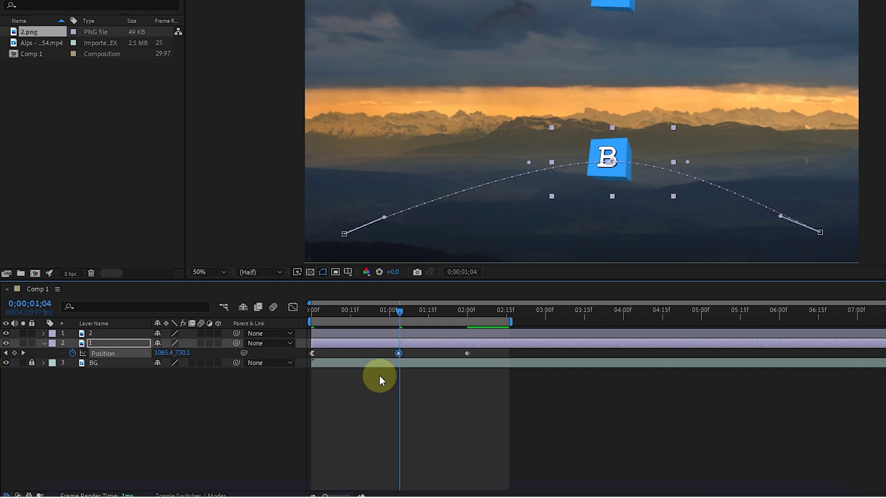
key(space)
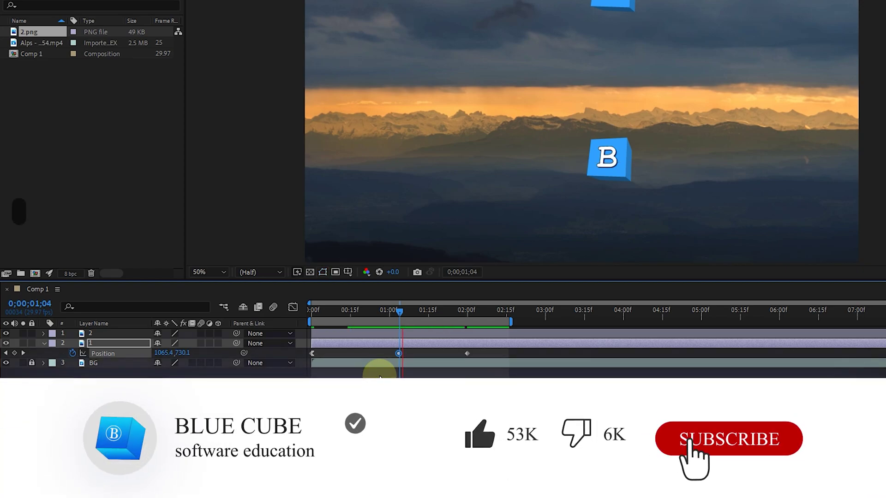